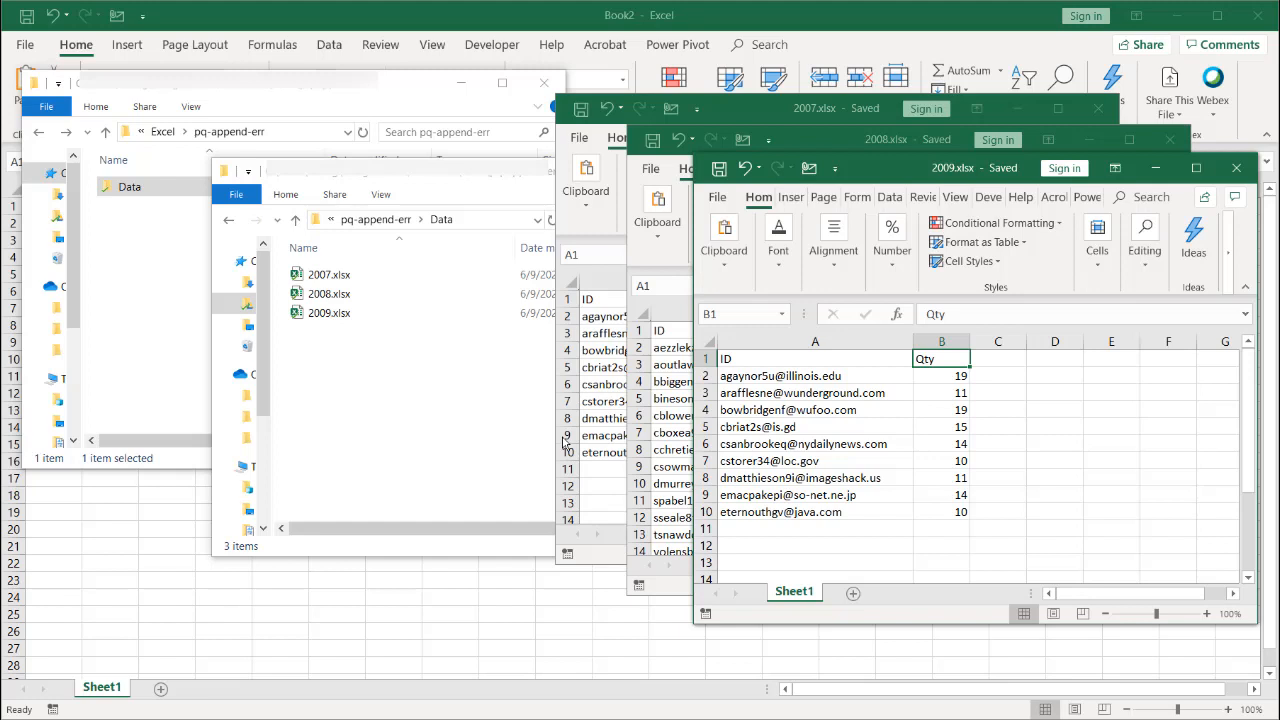
Examine the column headers and rows in the open 2007.xlsx, 2008.xlsx and 2009.xlsx workbooks
{"action": "left_click", "coordinate": [619, 506]}
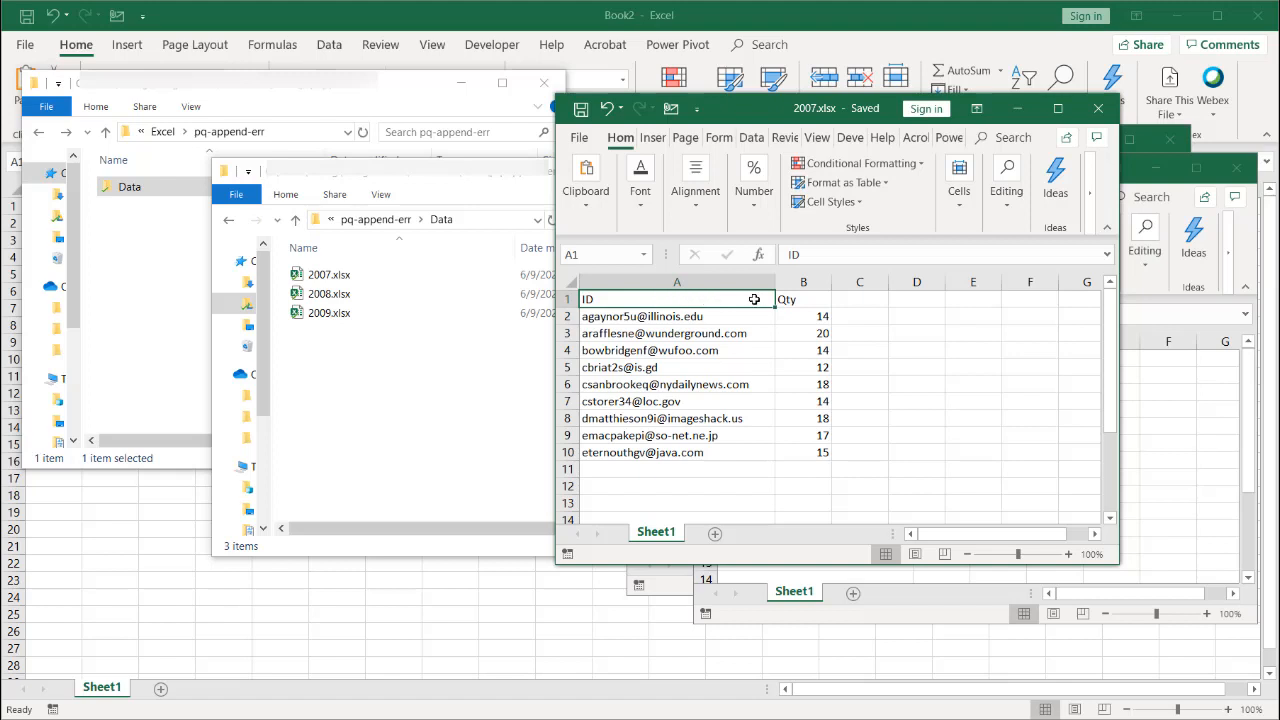
{"action": "left_click", "coordinate": [667, 593]}
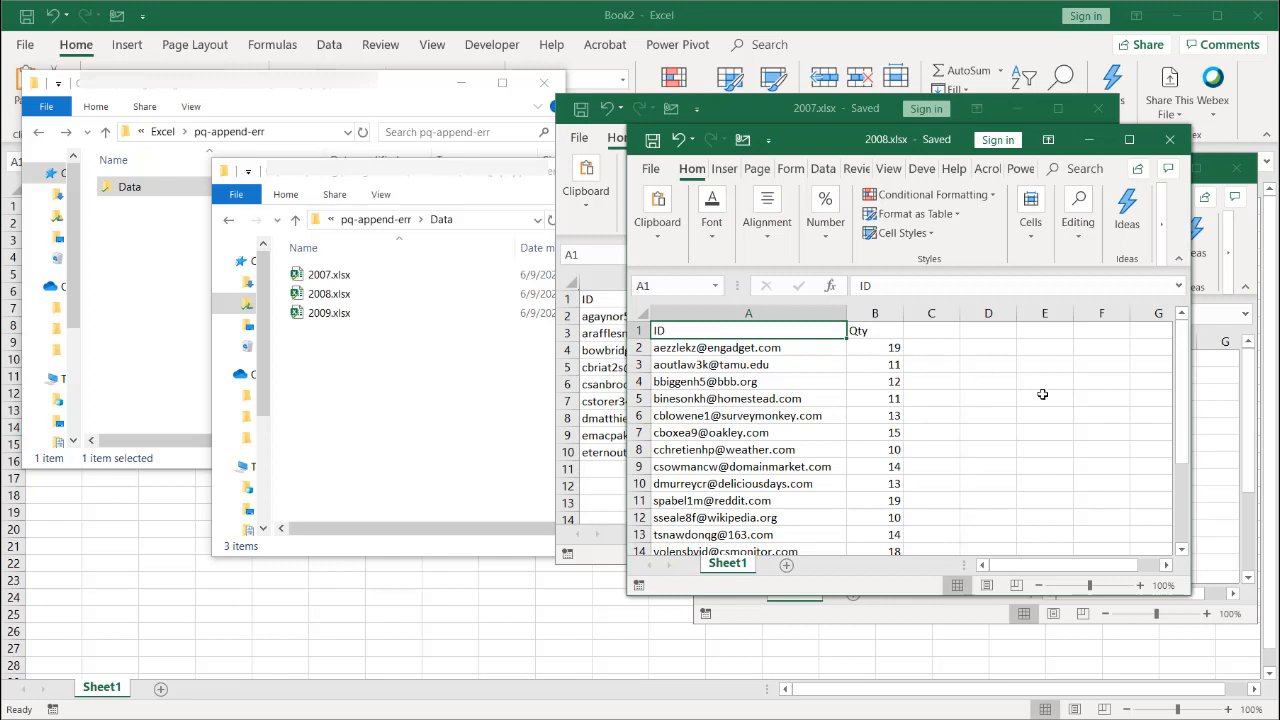
{"action": "left_click", "coordinate": [1200, 440]}
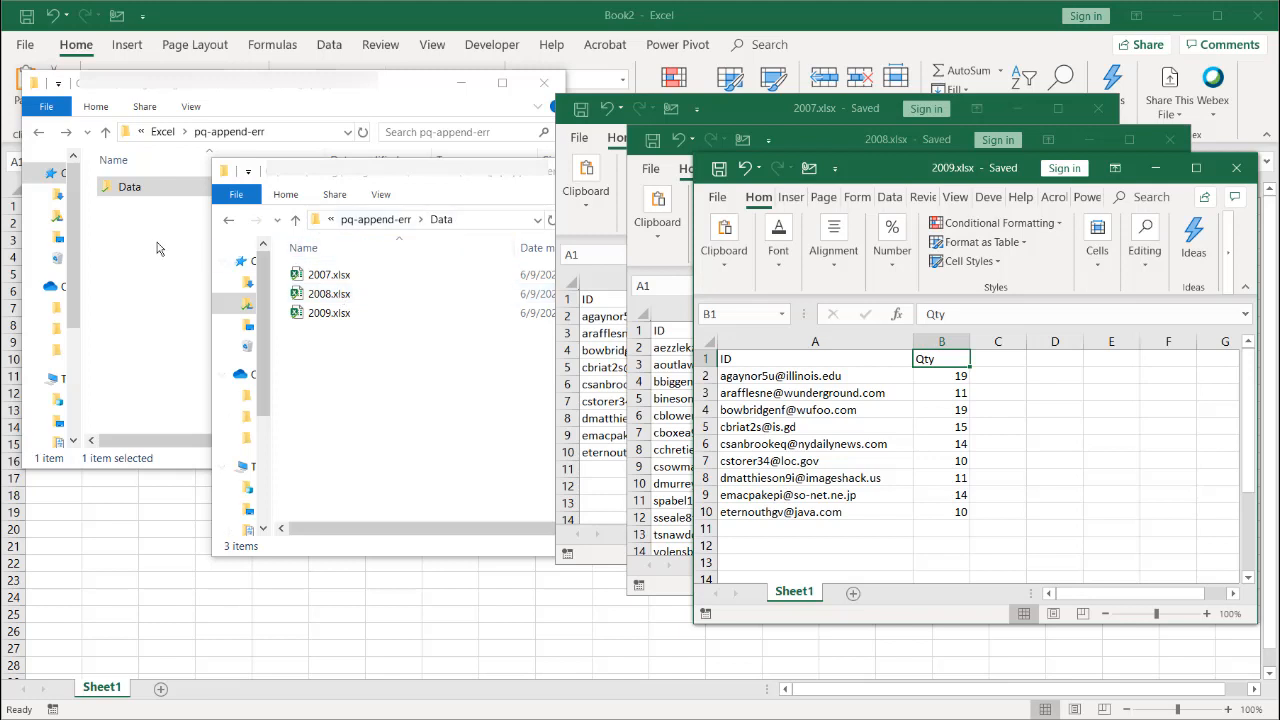
In Book2, start a data import from a folder, using the path of the Excel\pq-append-err\Data folder
{"action": "left_click", "coordinate": [152, 552]}
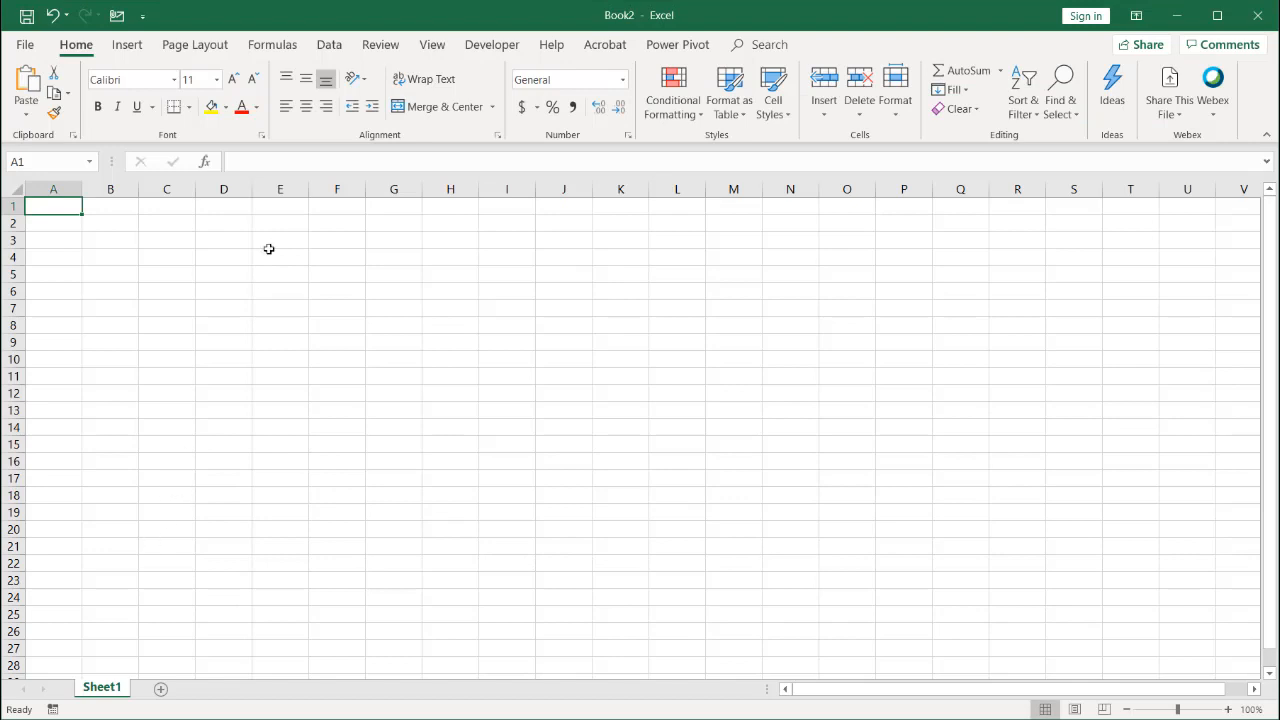
{"action": "left_click", "coordinate": [330, 46]}
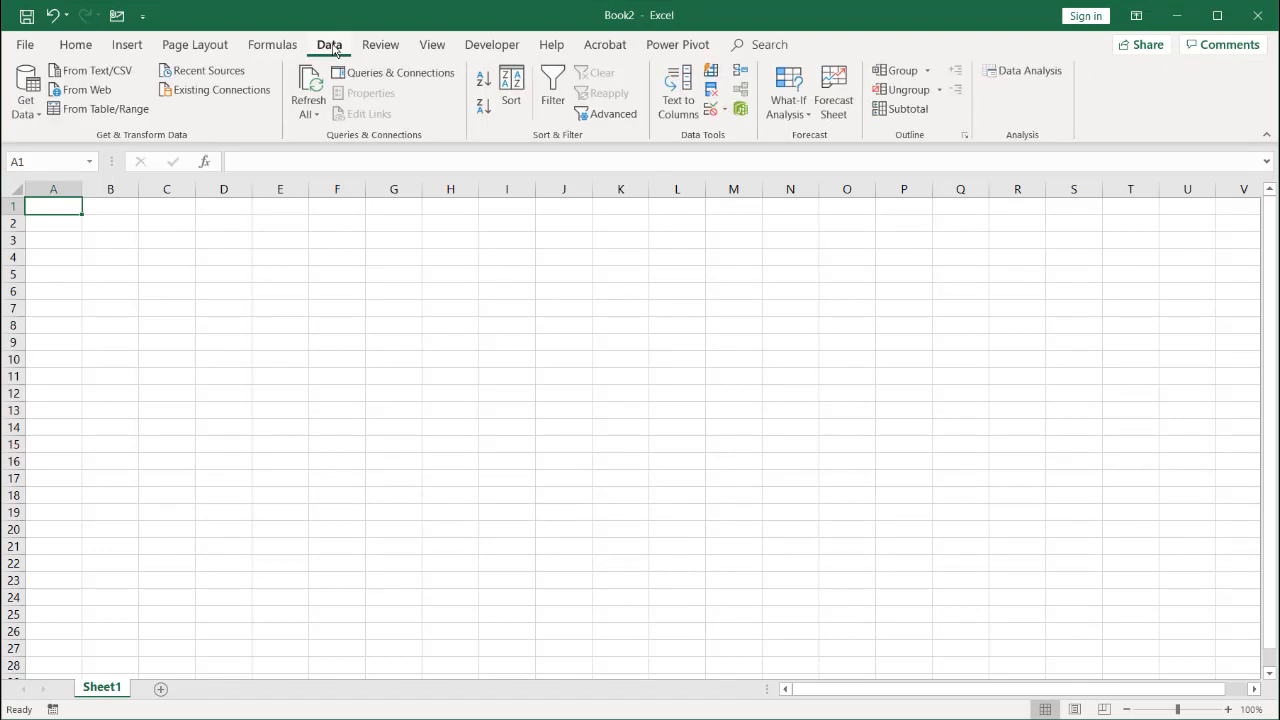
{"action": "left_click", "coordinate": [37, 118]}
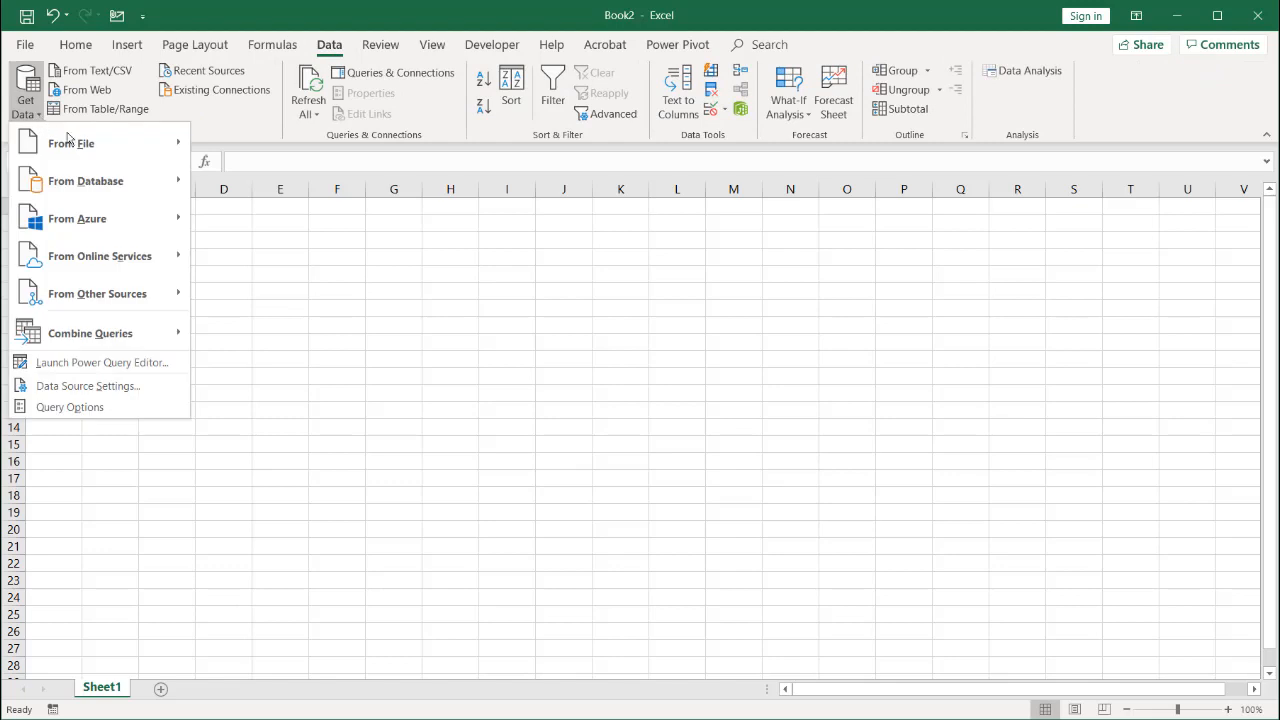
{"action": "mouse_move", "coordinate": [98, 146]}
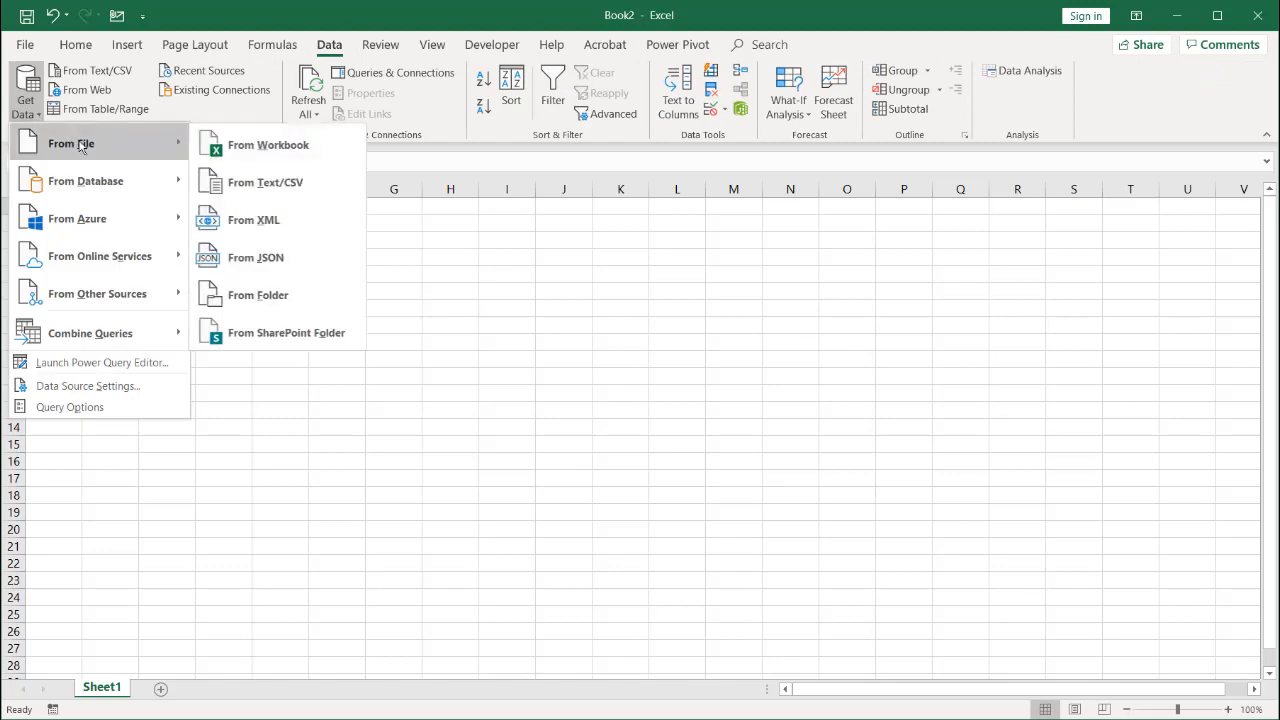
{"action": "left_click", "coordinate": [331, 304]}
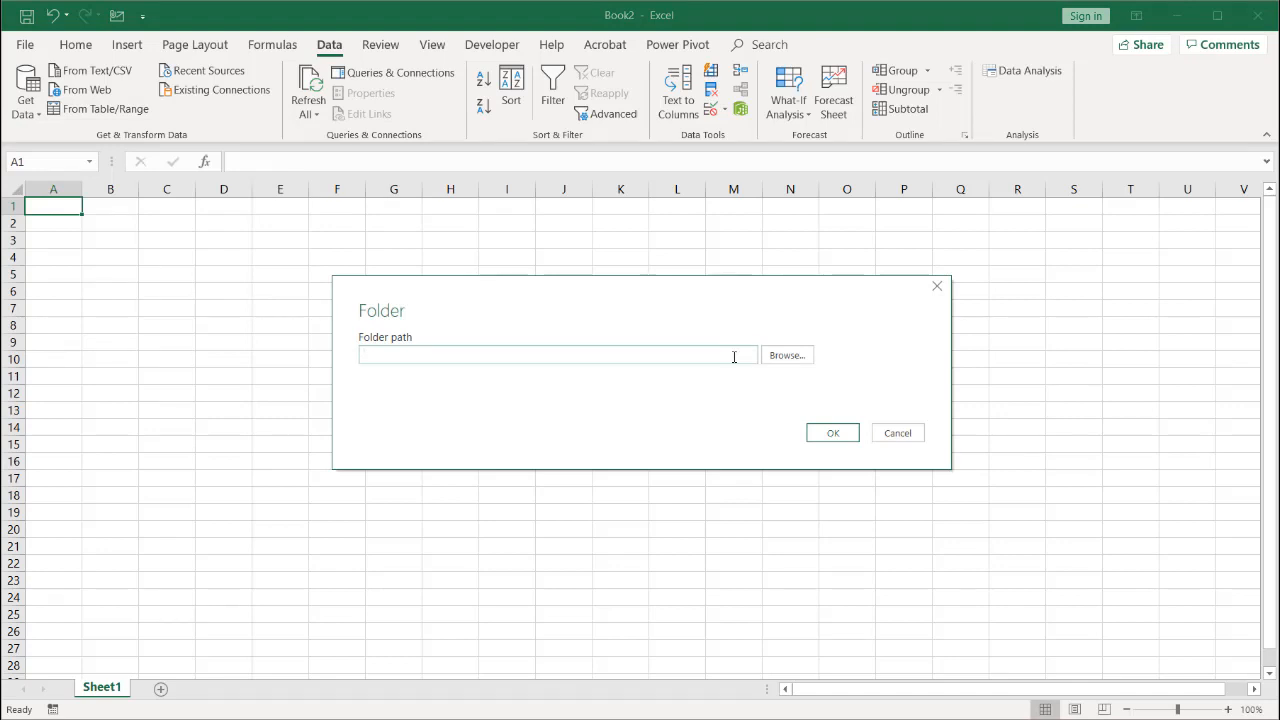
{"action": "left_click", "coordinate": [734, 357]}
{"action": "key", "text": "ctrl+v"}
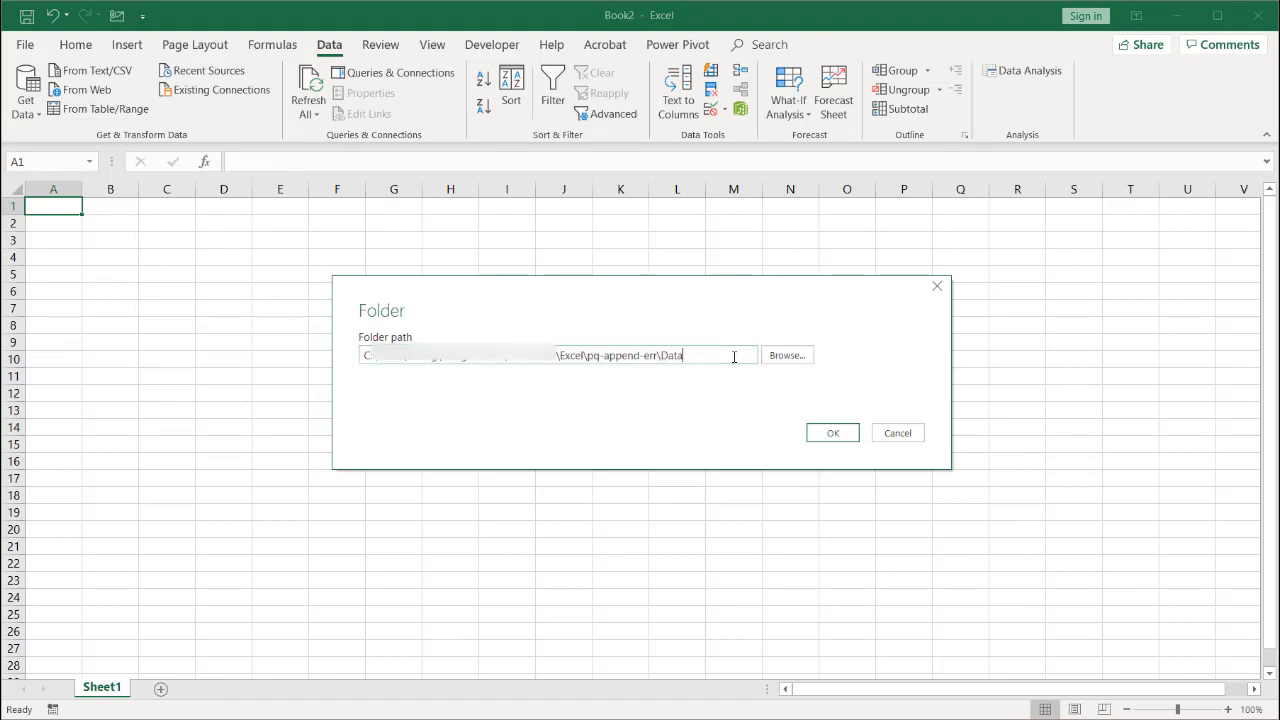
{"action": "left_click", "coordinate": [829, 434]}
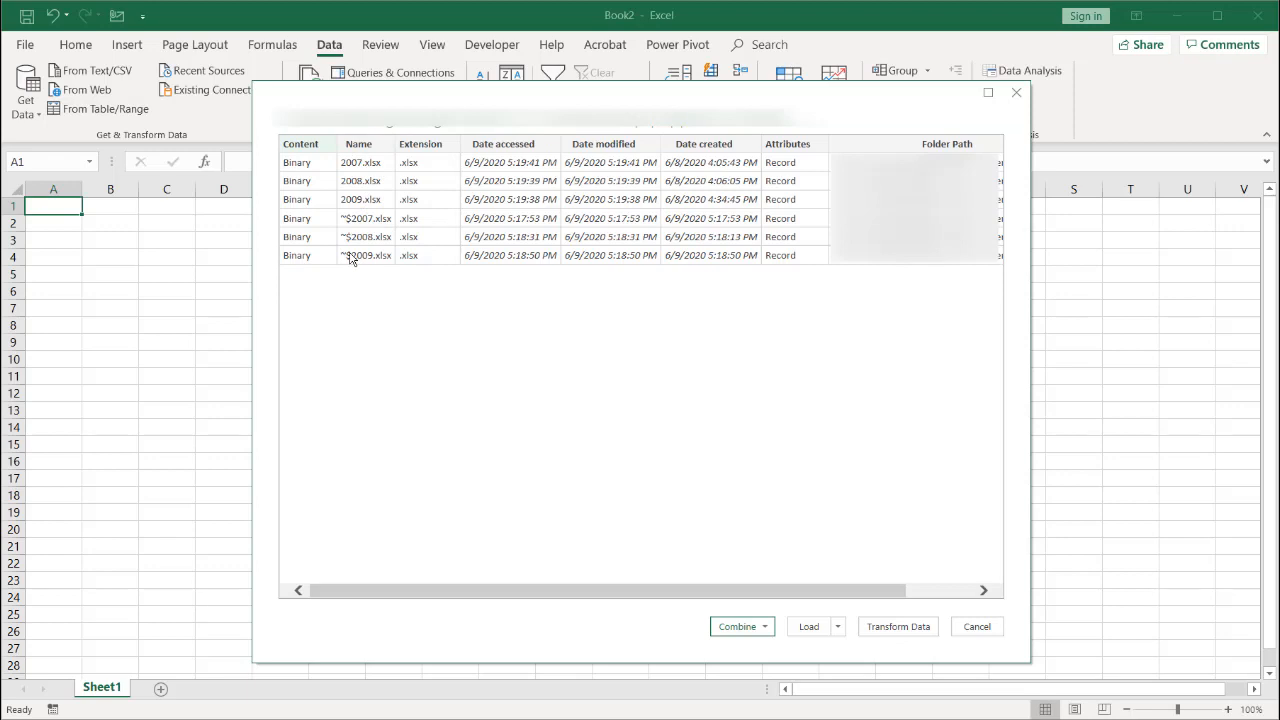
Combine and transform the folder's files, extracting Sheet1 from each one
{"action": "left_click", "coordinate": [764, 627]}
{"action": "left_click", "coordinate": [786, 649]}
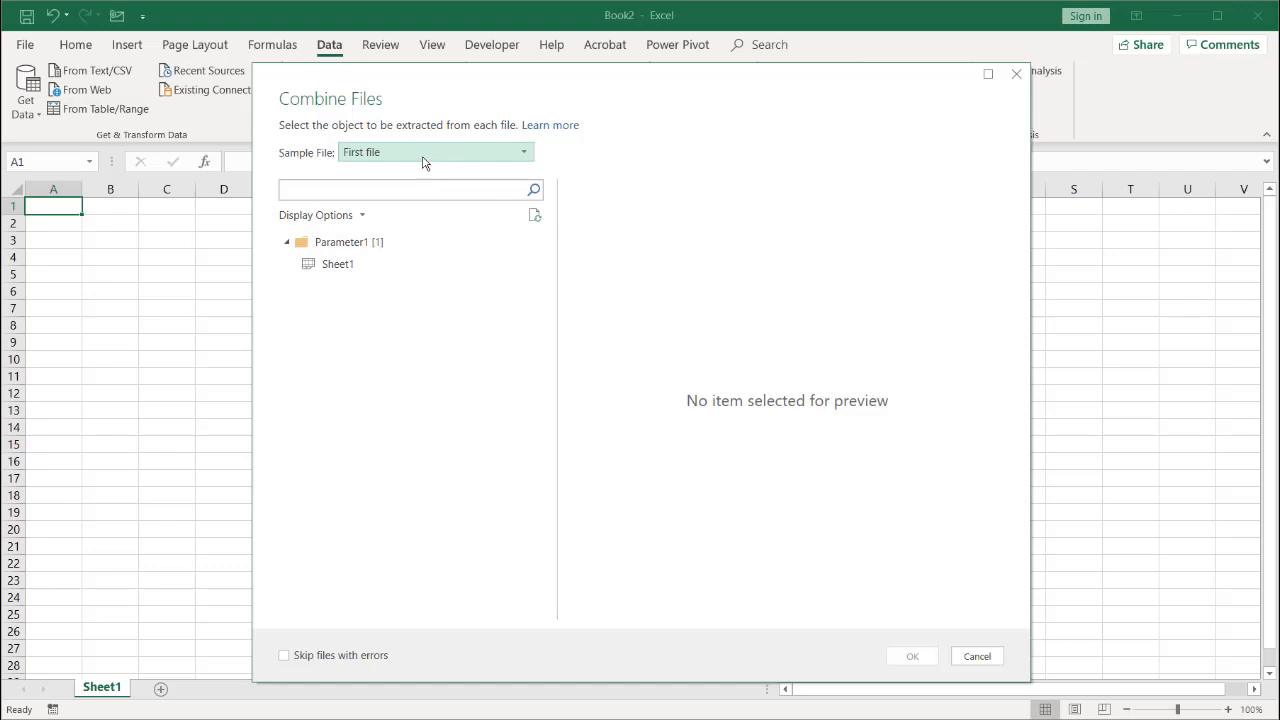
{"action": "left_click", "coordinate": [398, 268]}
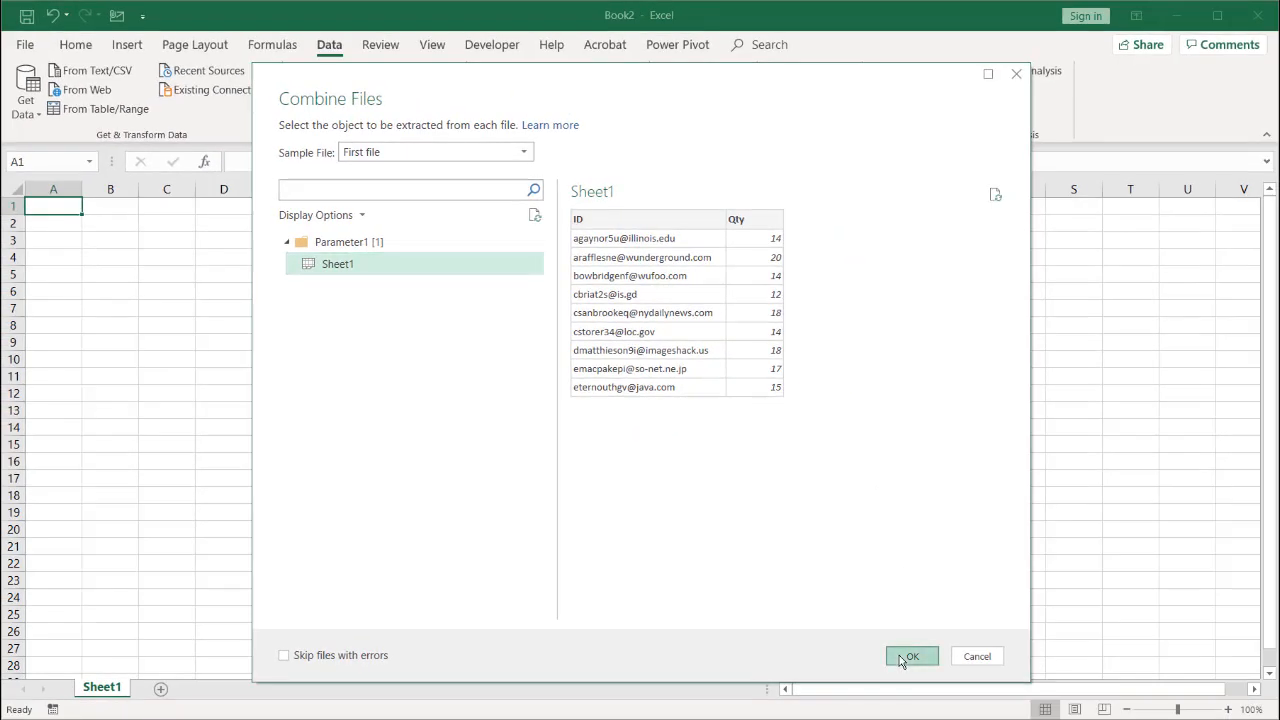
{"action": "left_click", "coordinate": [910, 656]}
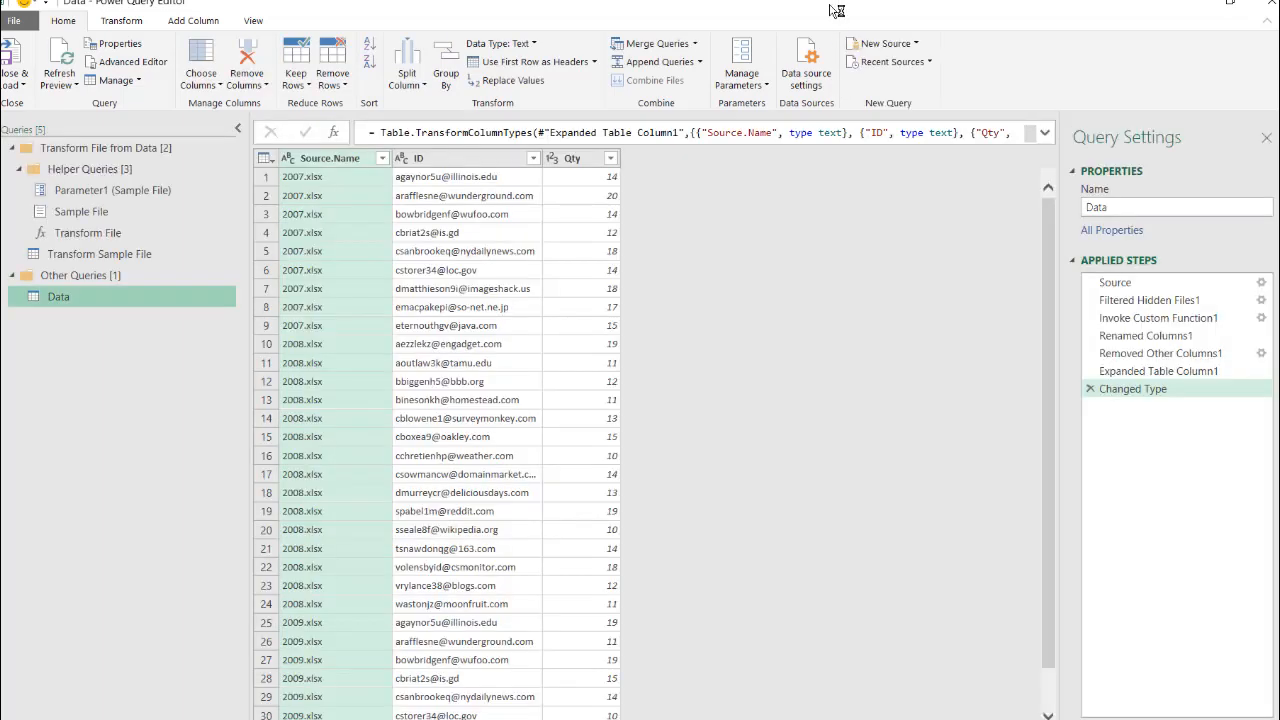
Review the combined Source.Name, ID and Qty columns, and load the Data query into a worksheet
{"action": "double_click", "coordinate": [810, 12]}
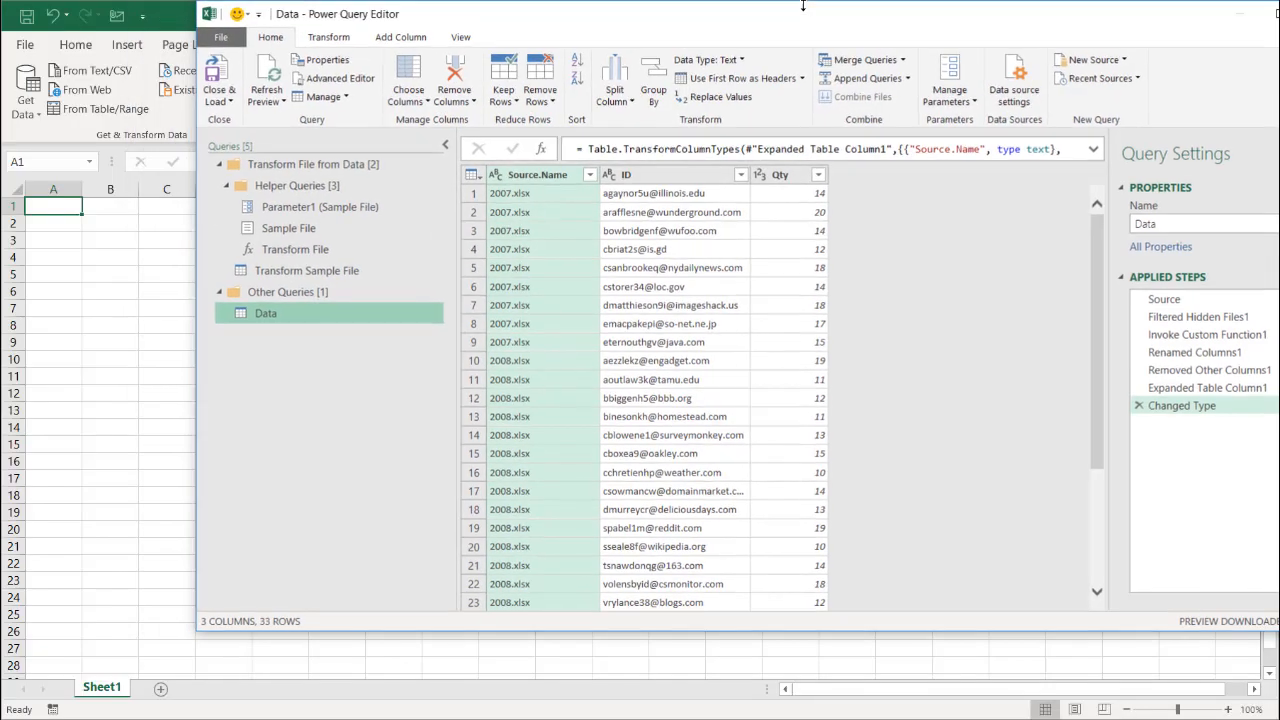
{"action": "left_click_drag", "start_coordinate": [778, 28], "coordinate": [627, 49]}
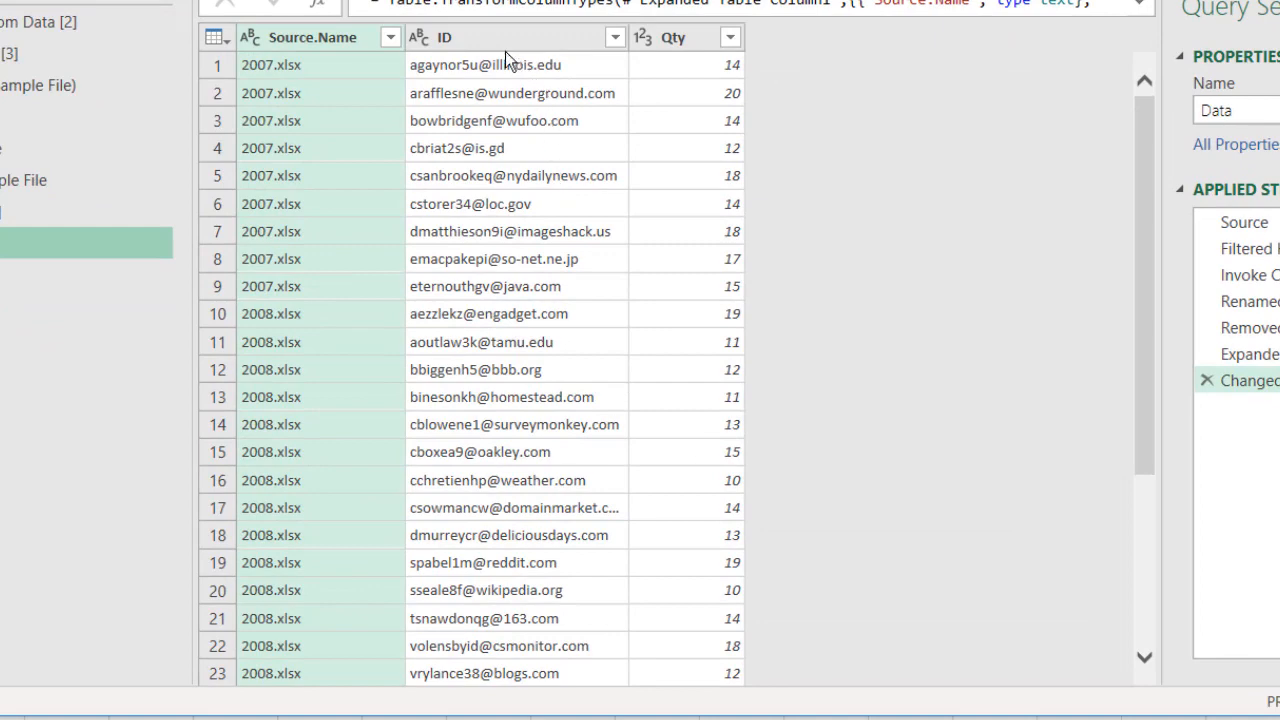
{"action": "left_click_drag", "start_coordinate": [1142, 158], "coordinate": [1121, 33]}
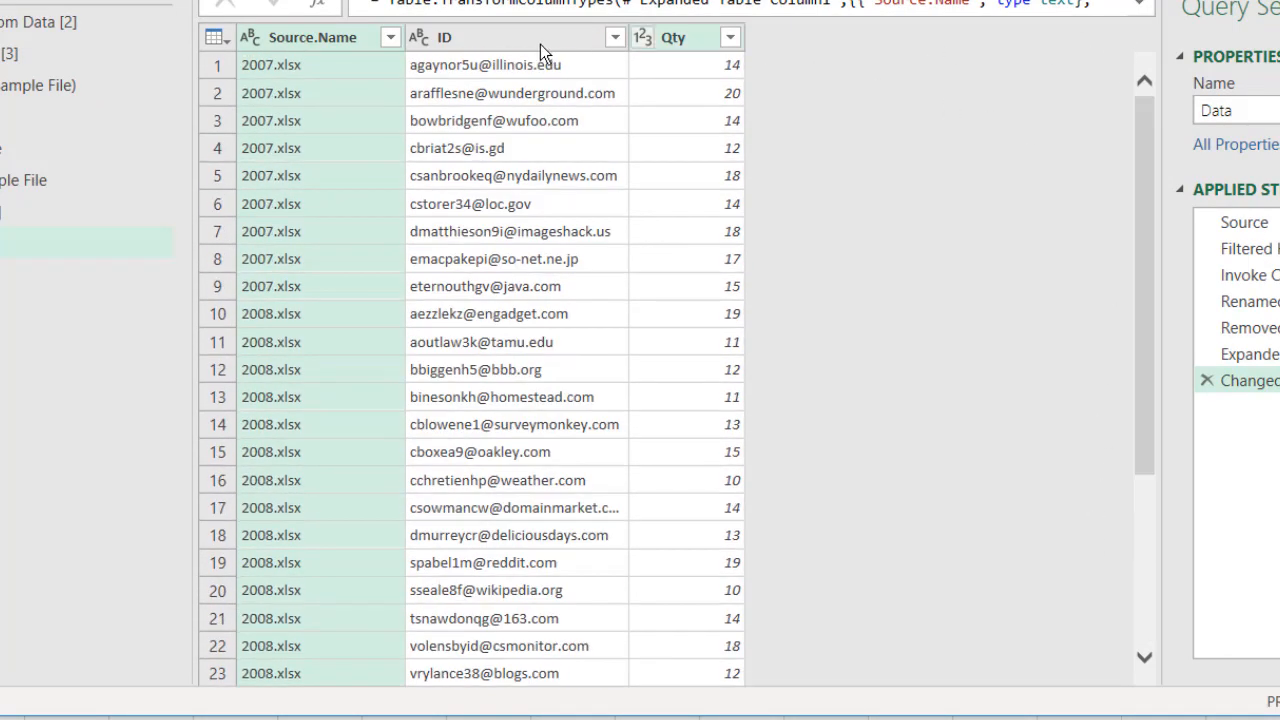
{"action": "right_click", "coordinate": [313, 46]}
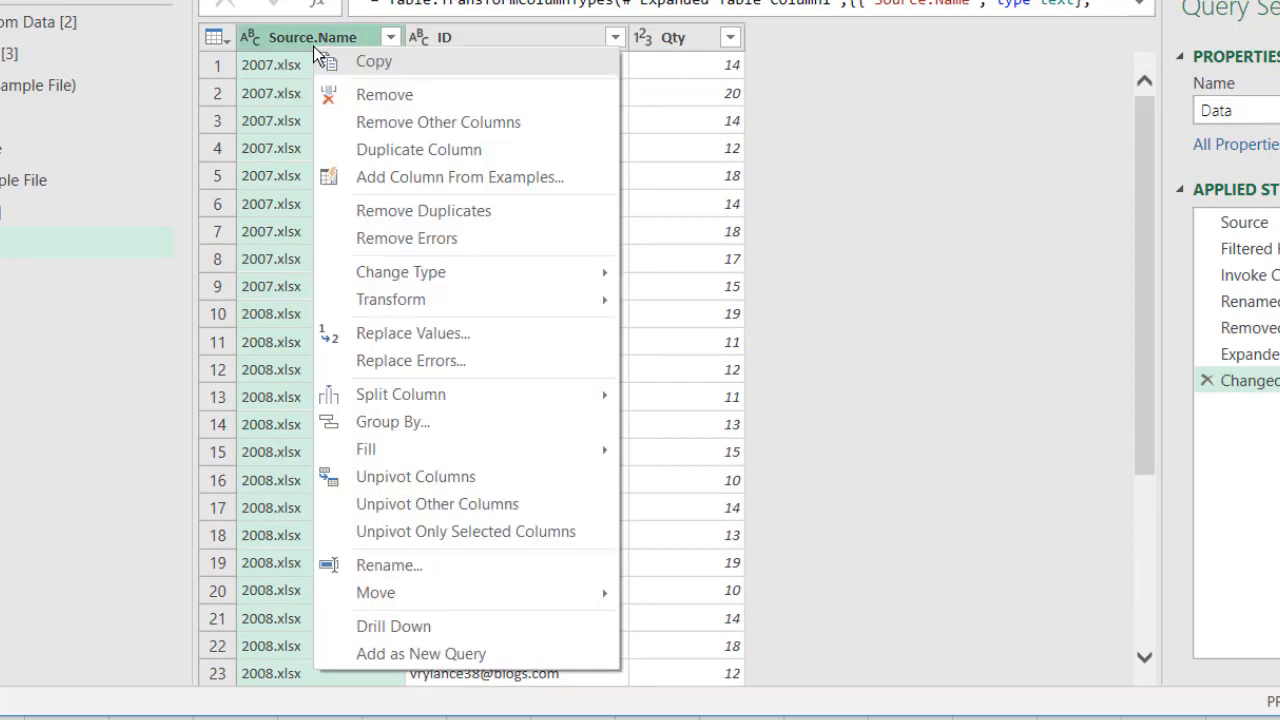
{"action": "left_click", "coordinate": [863, 186]}
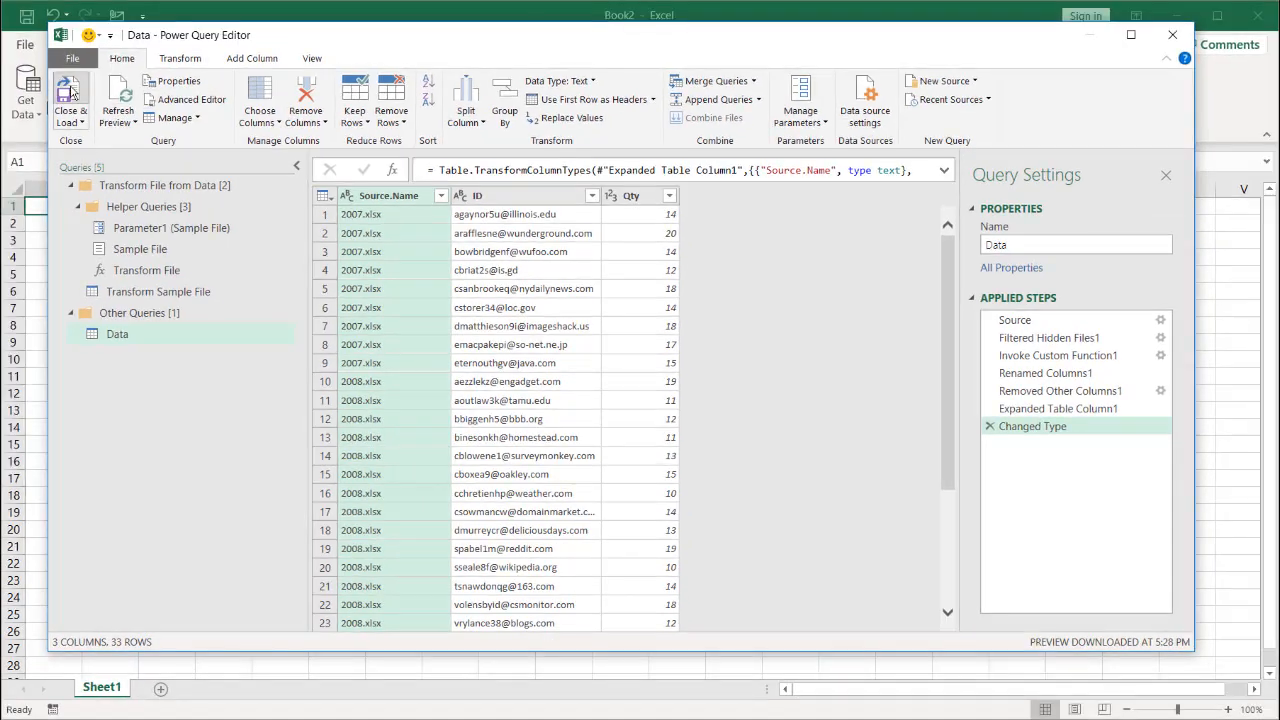
{"action": "left_click", "coordinate": [68, 95]}
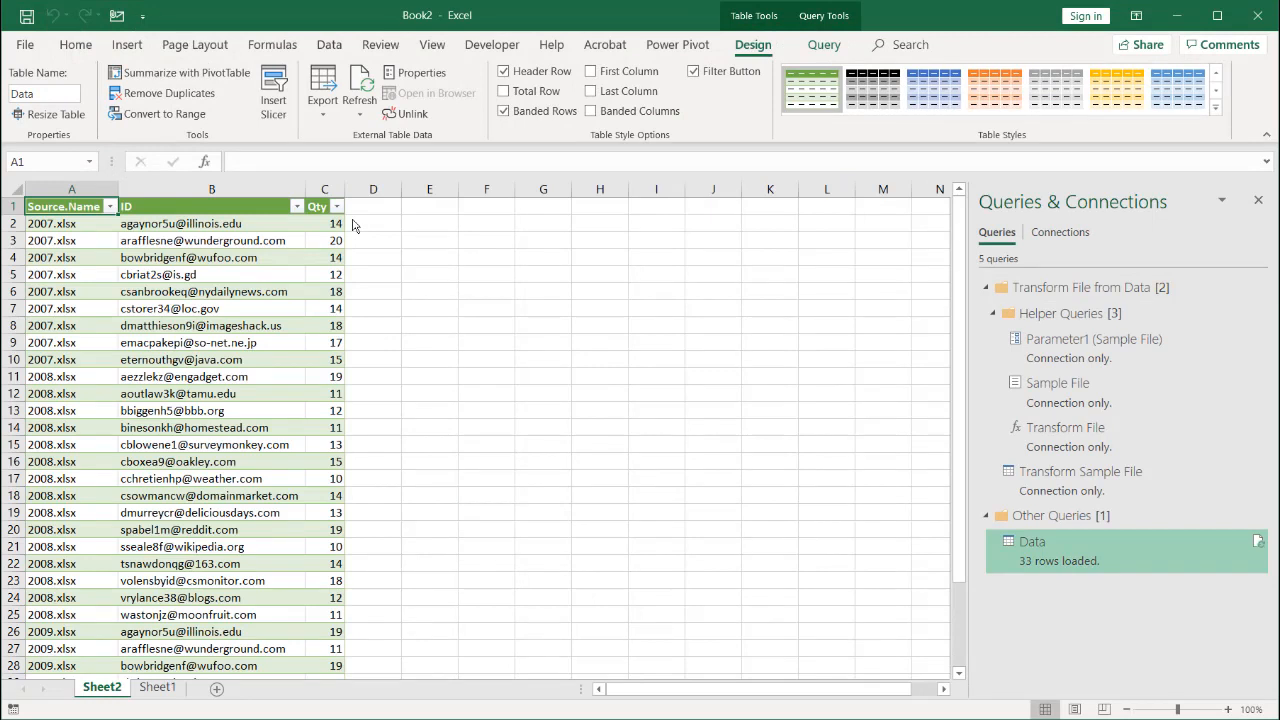
In 2008.xlsx, change the header in A1 to IDs and save the workbook
{"action": "key", "text": "alt+Tab"}
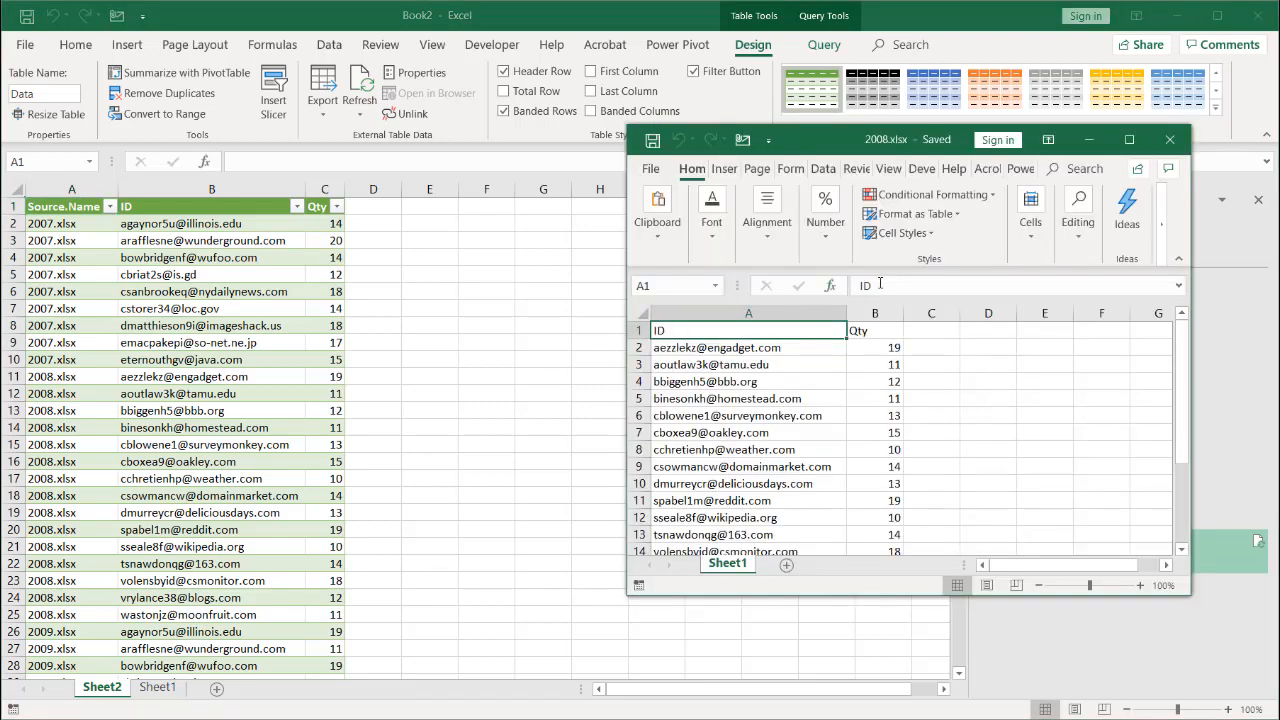
{"action": "type", "text": "s"}
{"action": "key", "text": "BackSpace"}
{"action": "type", "text": "IDs"}
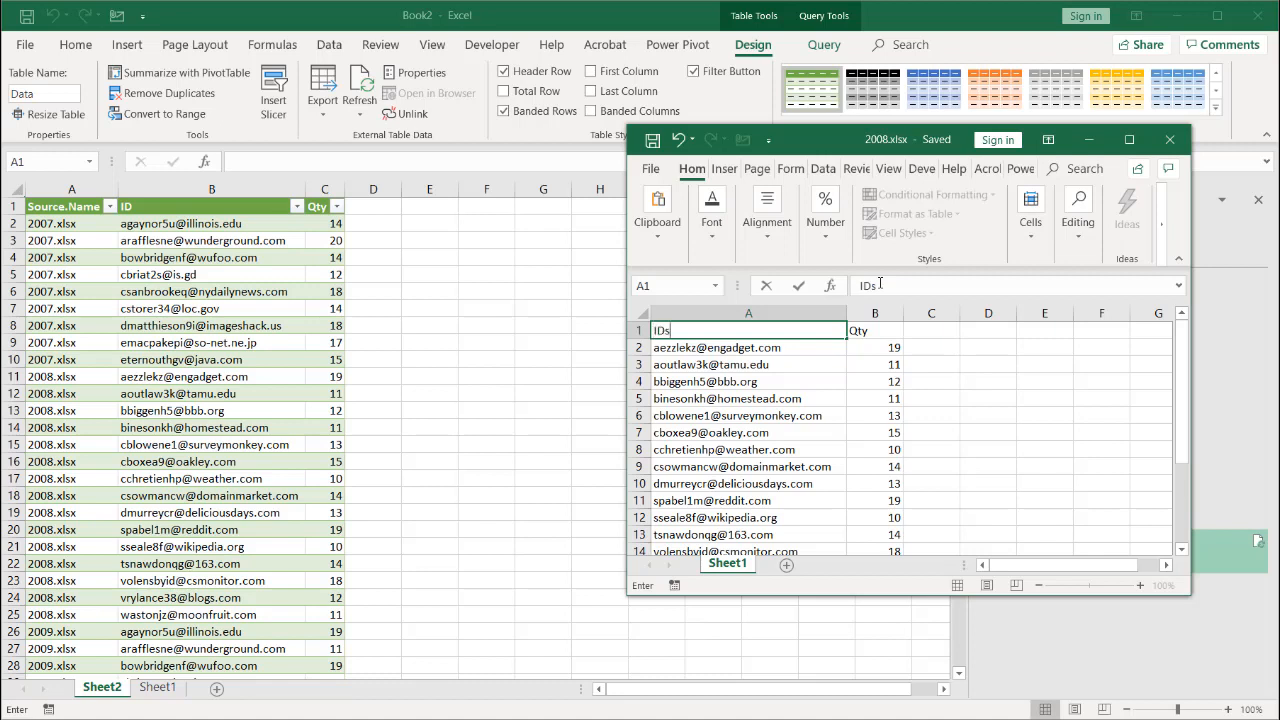
{"action": "left_click", "coordinate": [652, 140]}
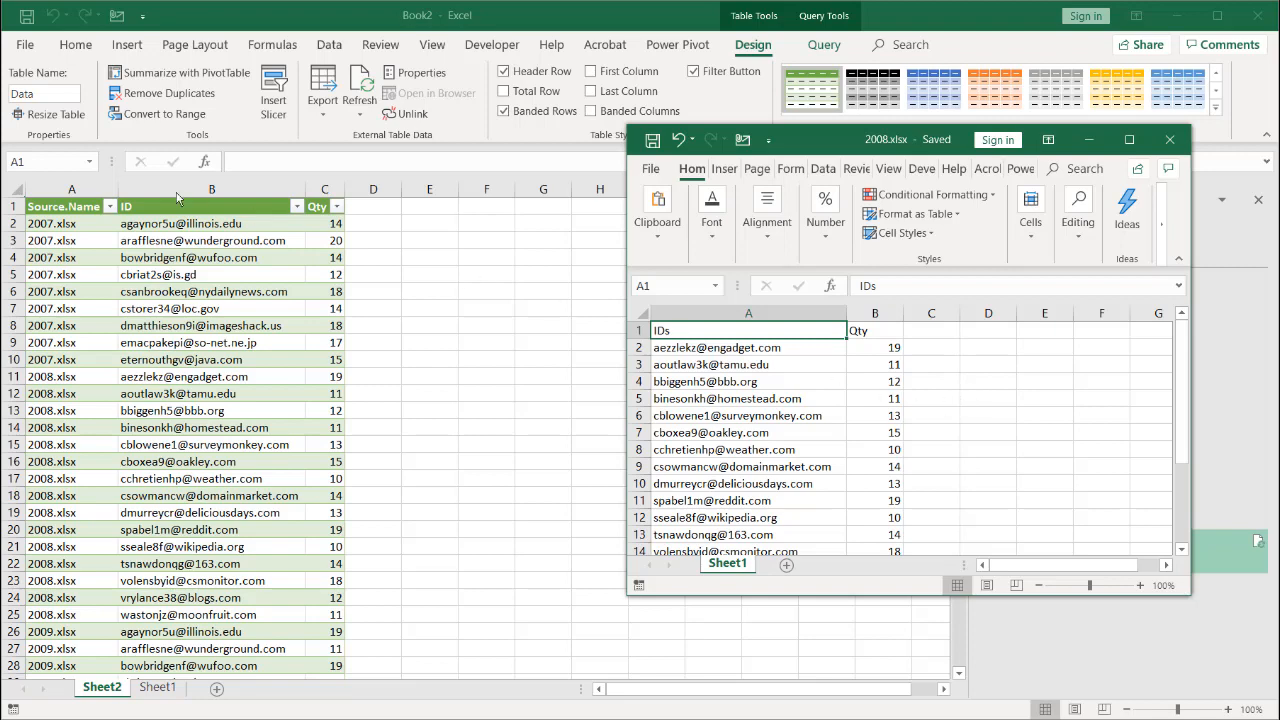
In 2009.xlsx, change the header in A1 to Product ID
{"action": "left_click", "coordinate": [2, 192]}
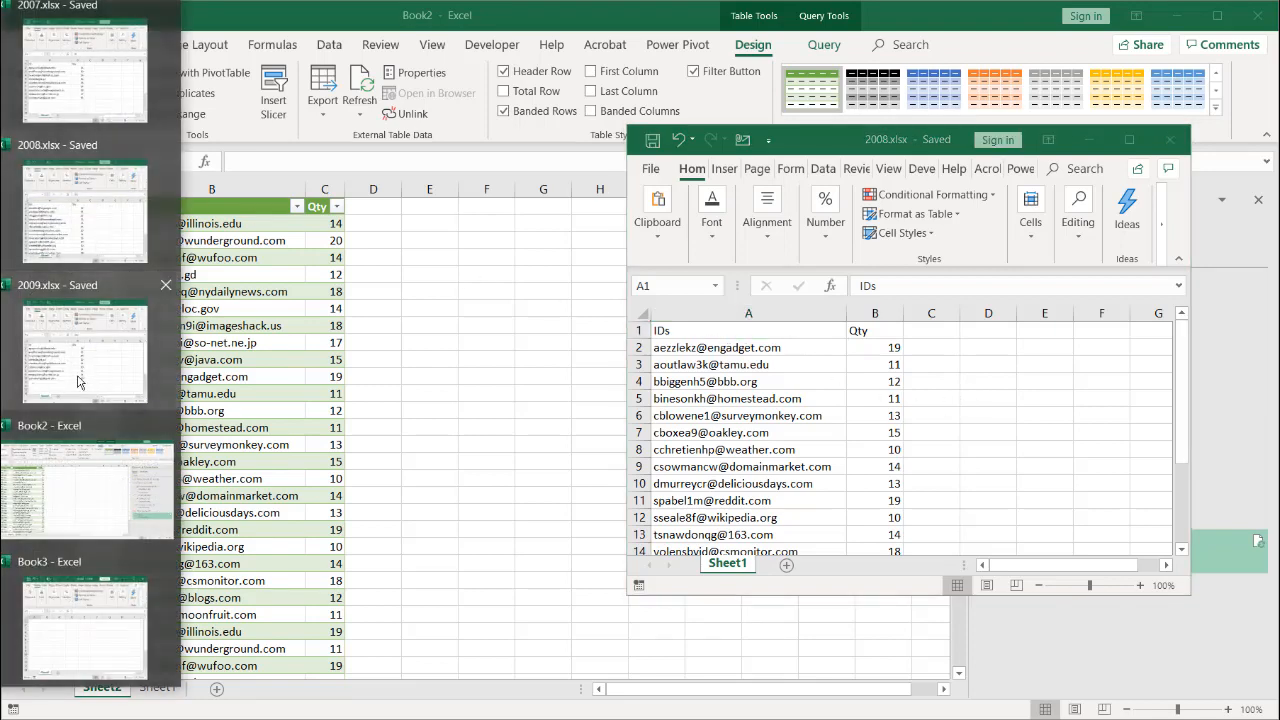
{"action": "left_click", "coordinate": [78, 380]}
{"action": "left_click", "coordinate": [749, 356]}
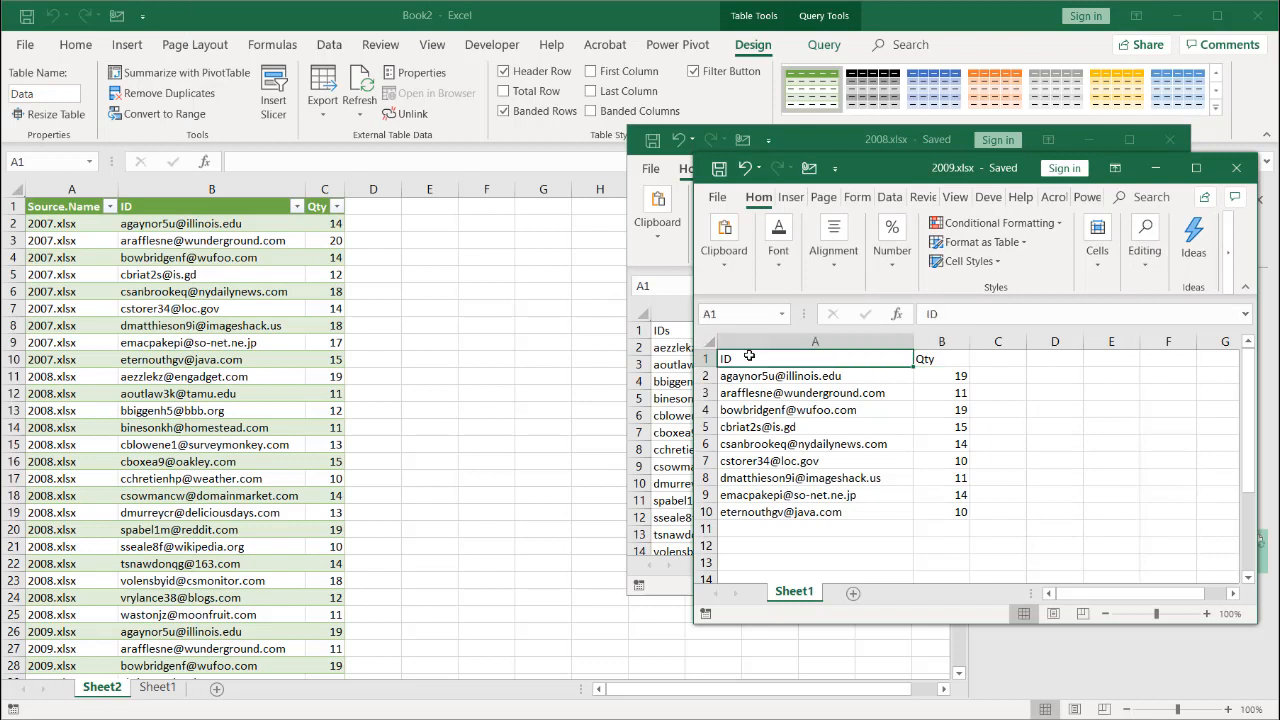
{"action": "left_click", "coordinate": [929, 313]}
{"action": "type", "text": "Produc"}
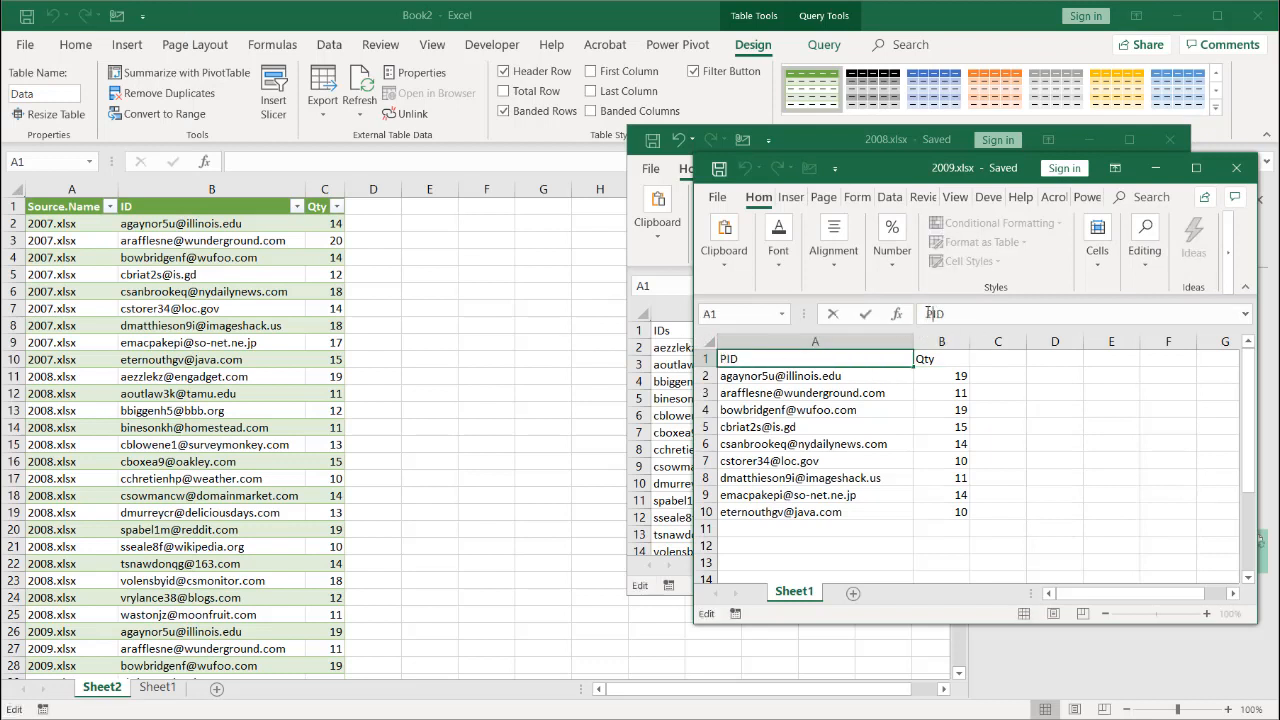
{"action": "type", "text": "t"}
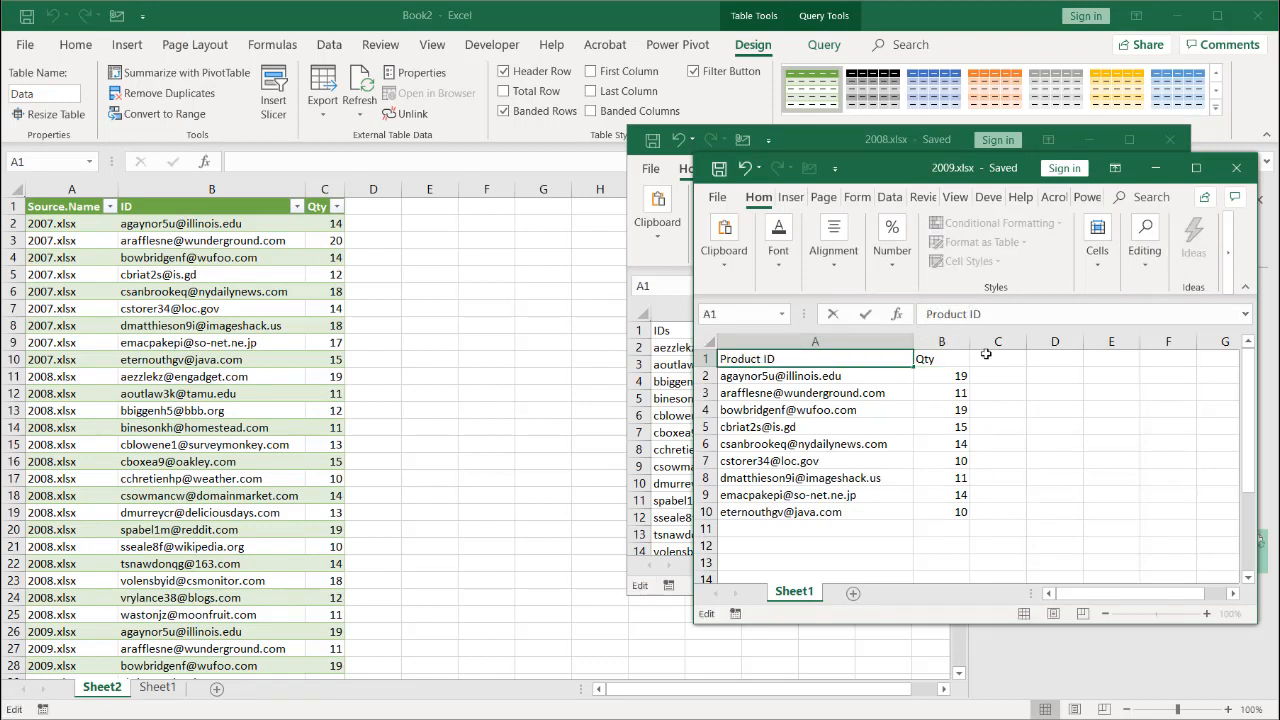
Change the header in B1 of 2009.xlsx to Quantity and save the workbook
{"action": "left_click", "coordinate": [952, 360]}
{"action": "left_click_drag", "start_coordinate": [956, 318], "coordinate": [899, 311]}
{"action": "type", "text": "T"}
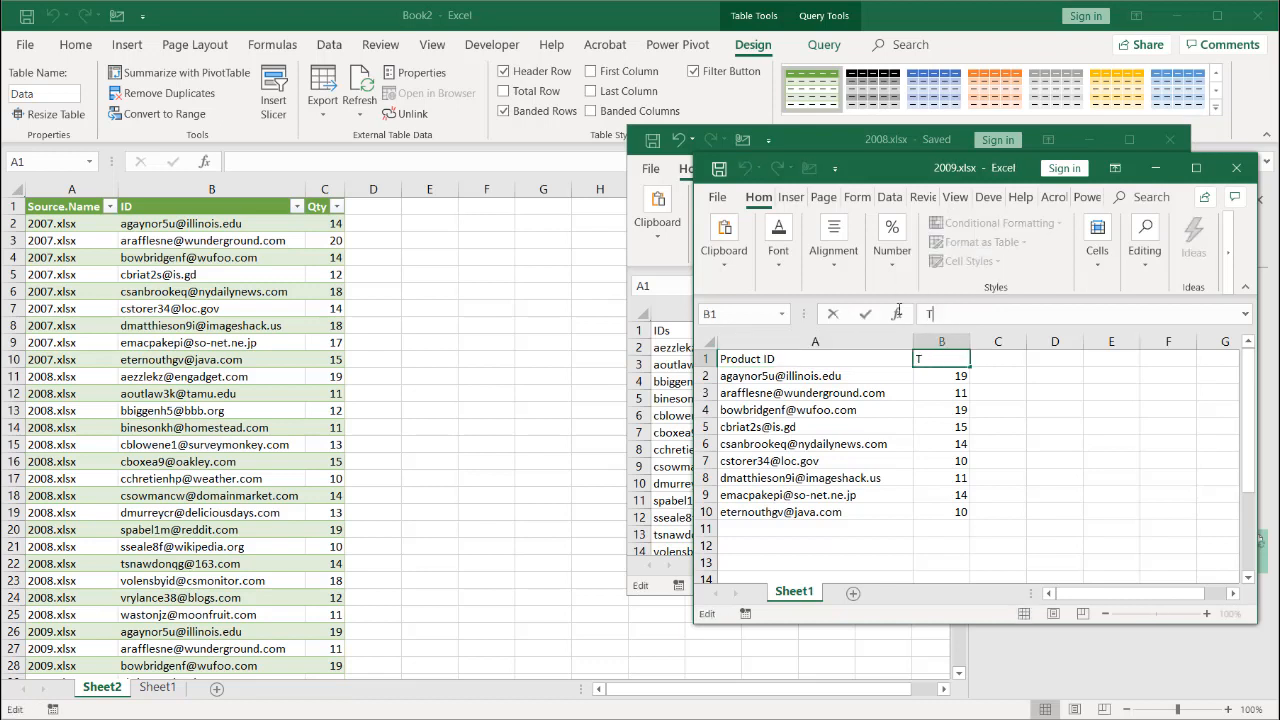
{"action": "key", "text": "BackSpace"}
{"action": "type", "text": "Quantity"}
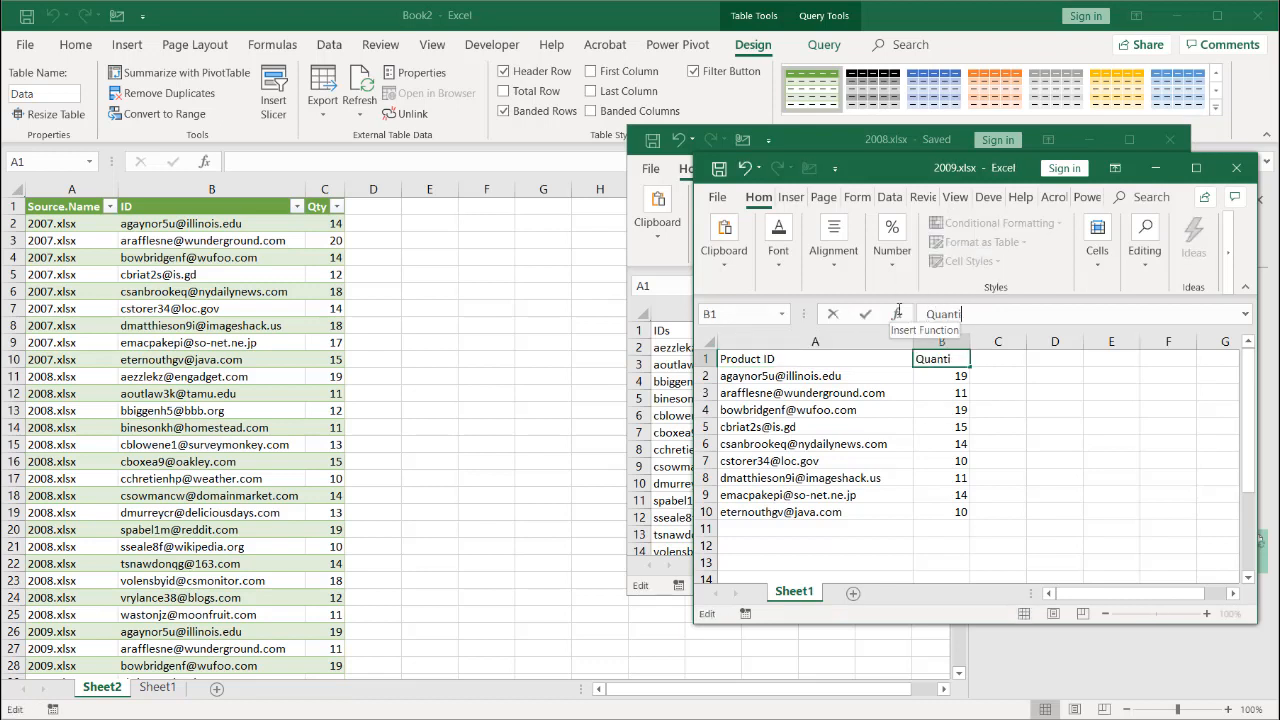
{"action": "left_click", "coordinate": [719, 170]}
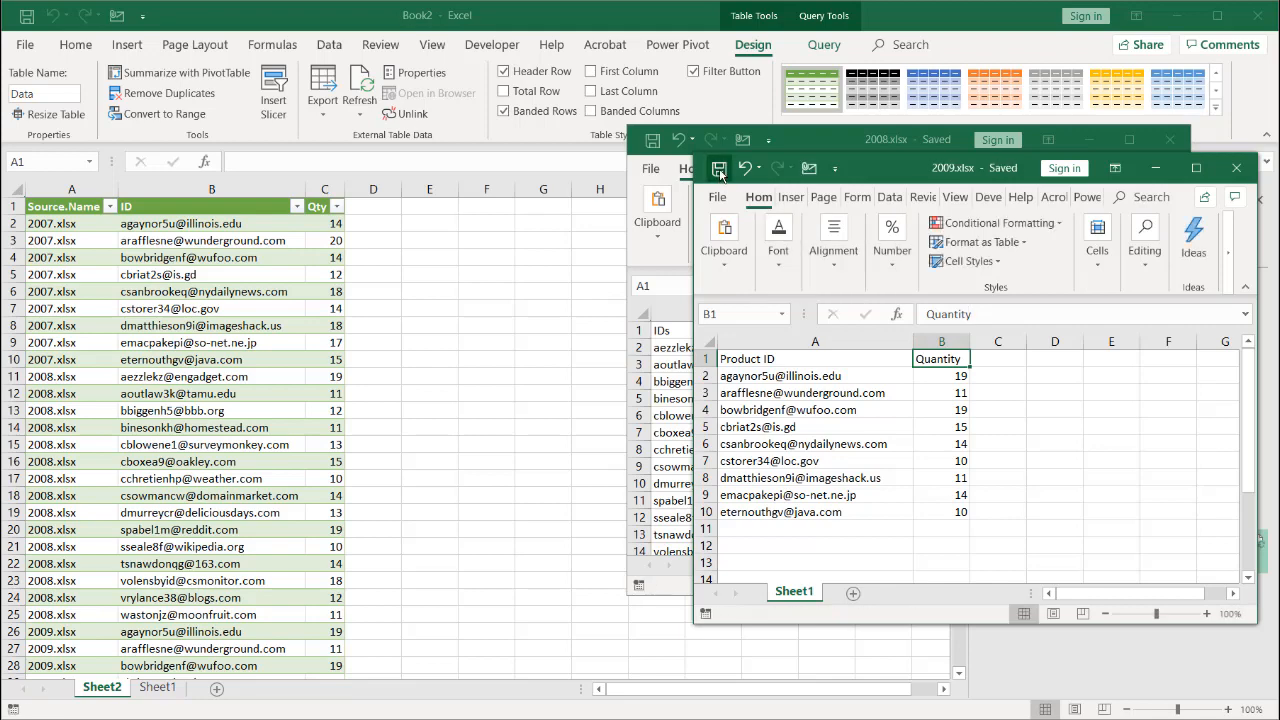
Refresh the Data query table in Book2 and check its ID and Qty columns for the 2008 and 2009 rows
{"action": "left_click", "coordinate": [540, 246]}
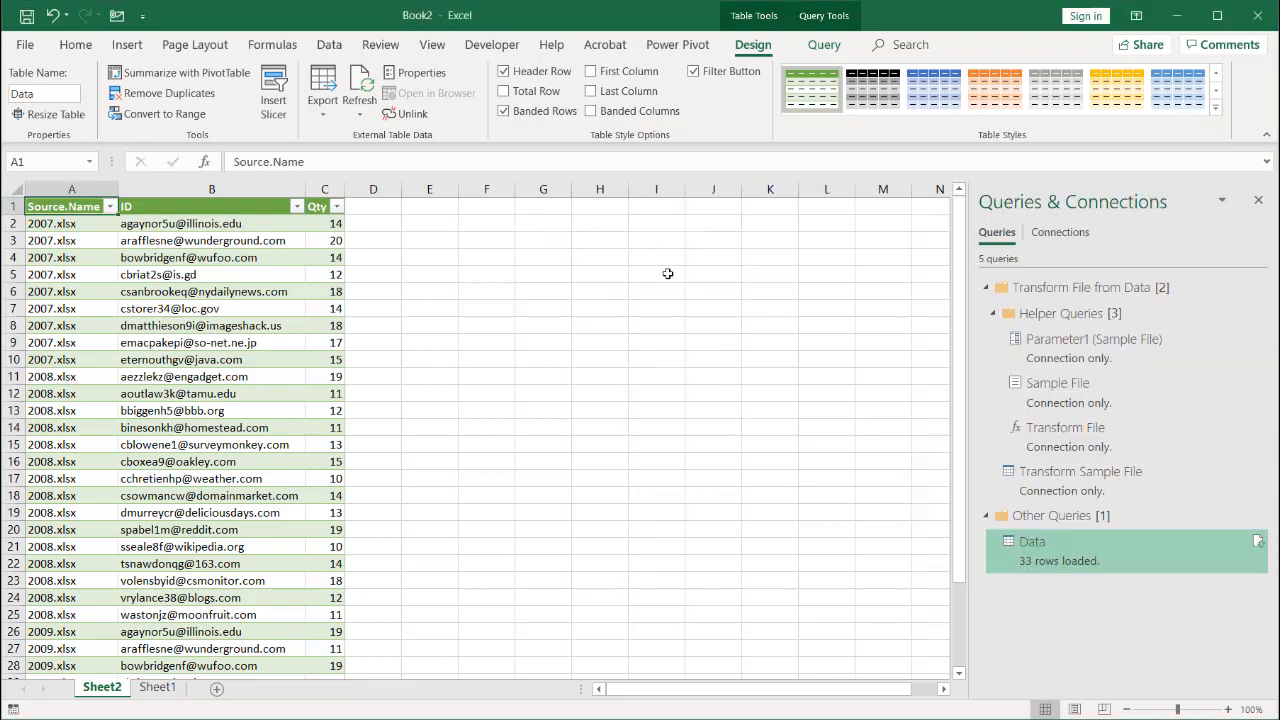
{"action": "right_click", "coordinate": [1193, 547]}
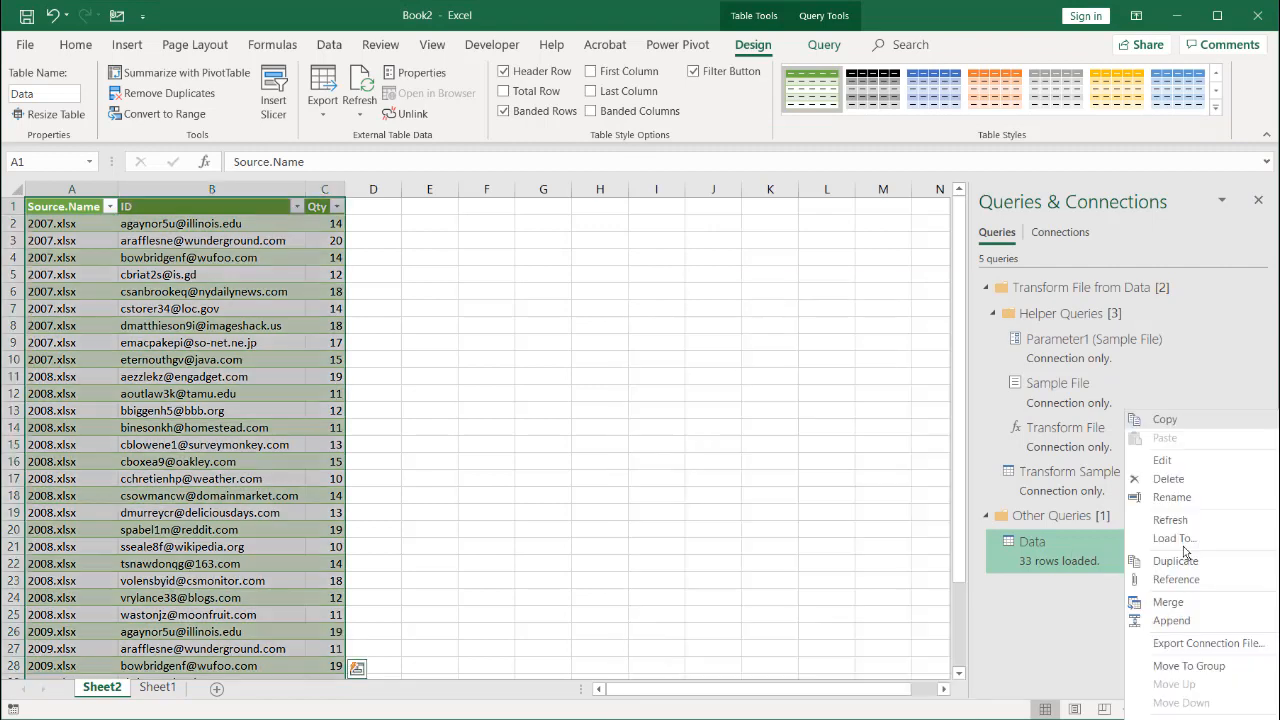
{"action": "left_click", "coordinate": [252, 295]}
{"action": "right_click", "coordinate": [248, 292]}
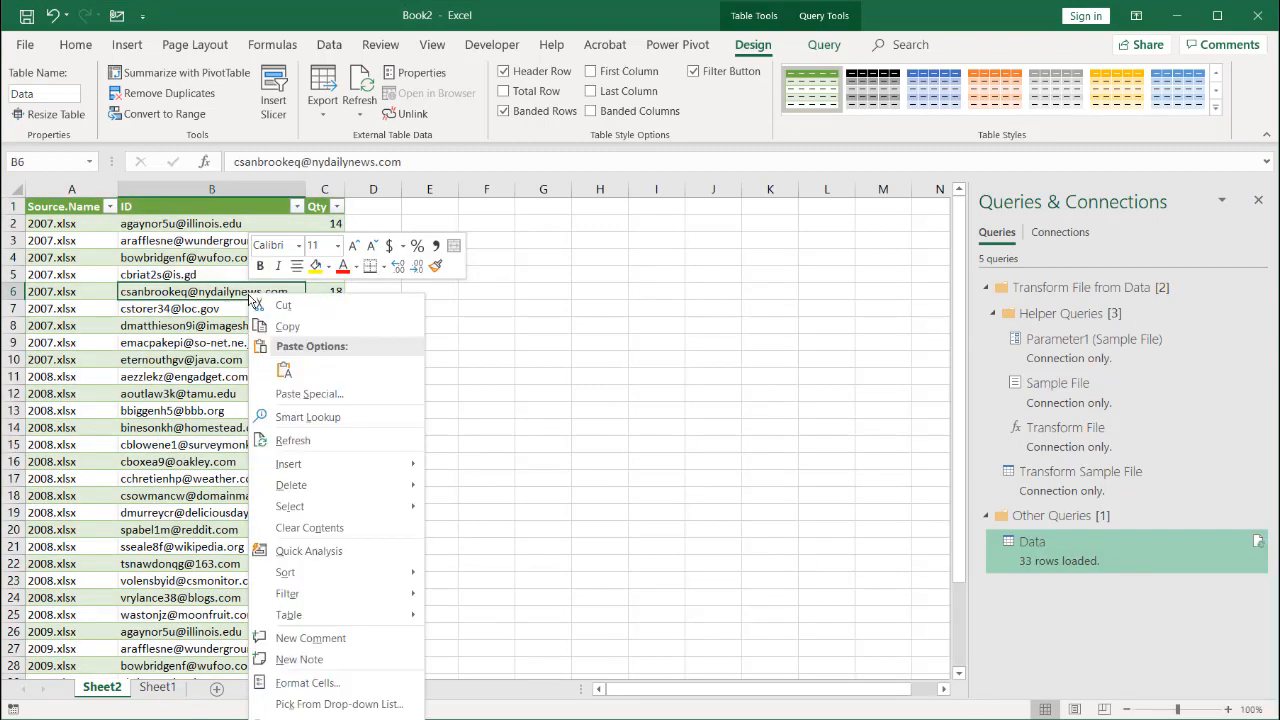
{"action": "left_click", "coordinate": [336, 438]}
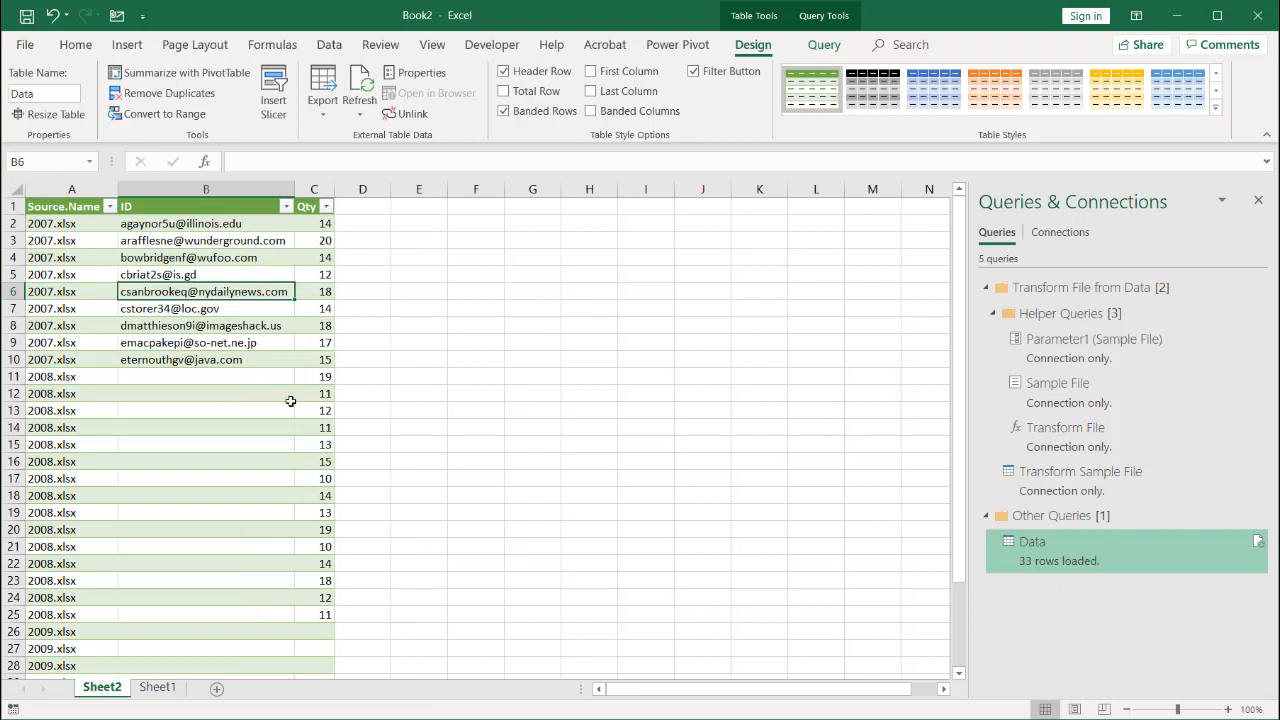
{"action": "left_click", "coordinate": [189, 206]}
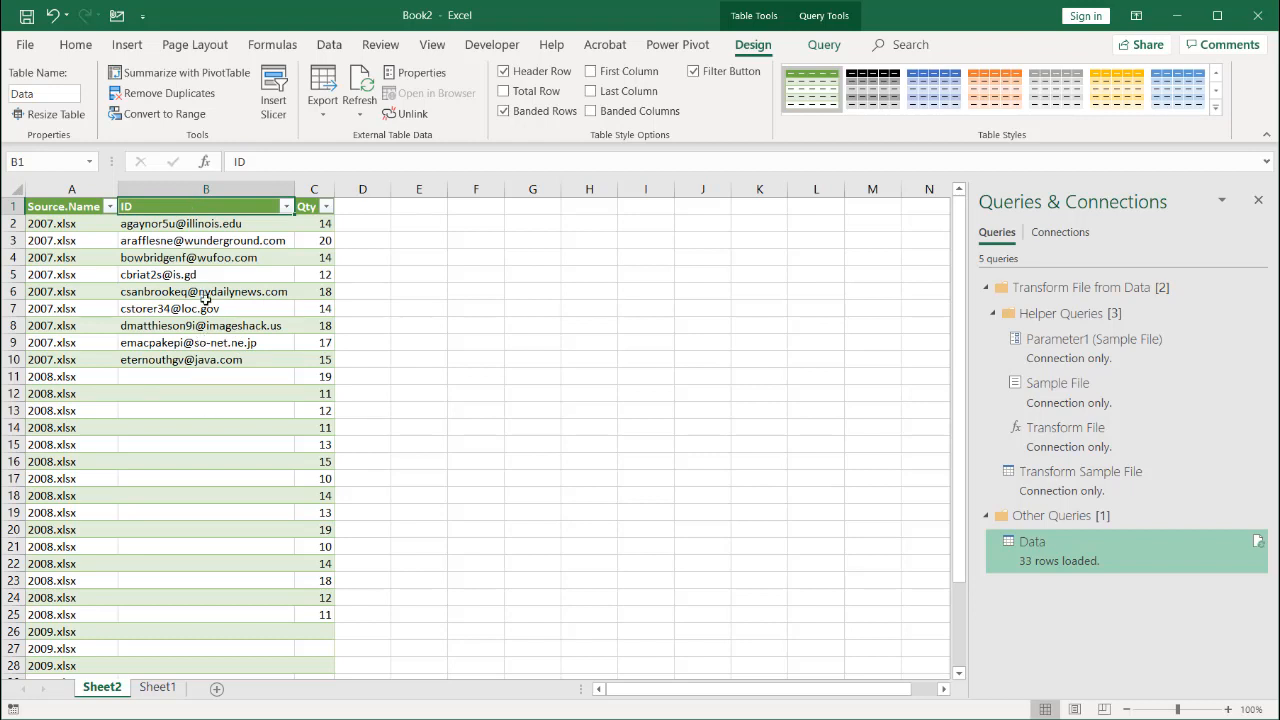
{"action": "scroll", "coordinate": [224, 472], "scroll_direction": "down", "scroll_amount": 3}
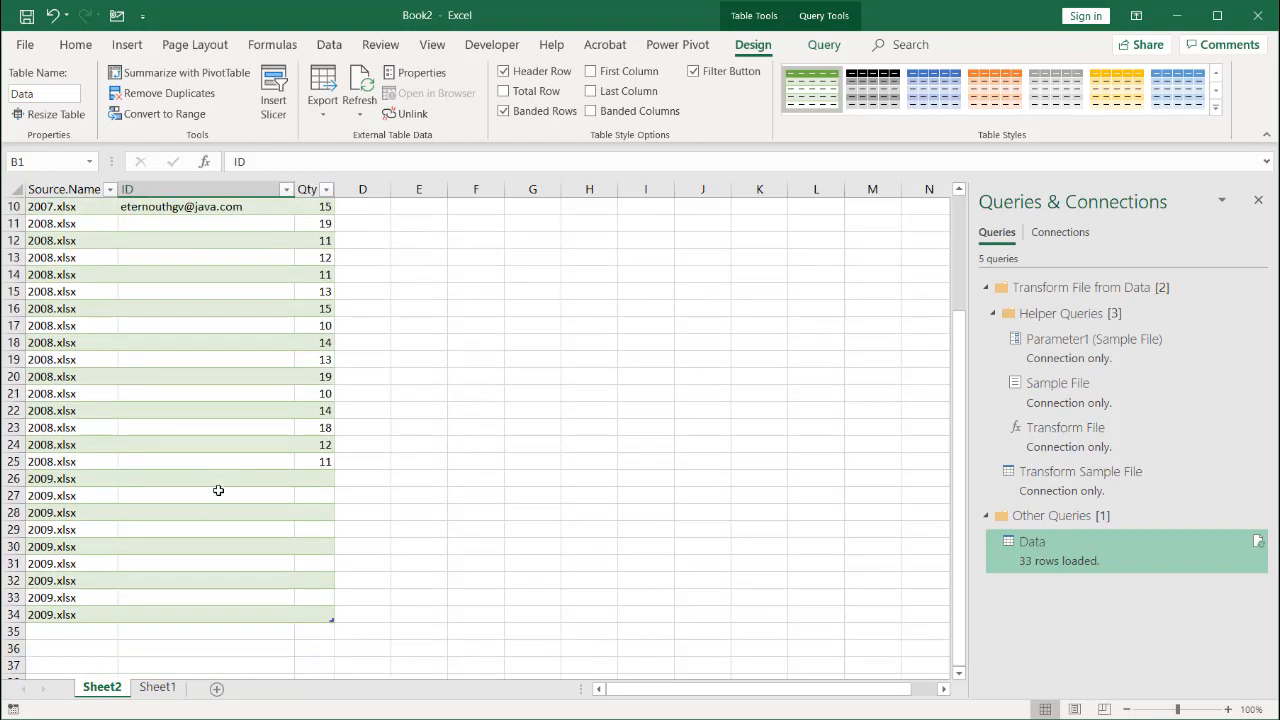
Open the Data query in the Power Query Editor and display the result of its Expanded Table Column1 step
{"action": "scroll", "coordinate": [220, 486], "scroll_direction": "up", "scroll_amount": 3}
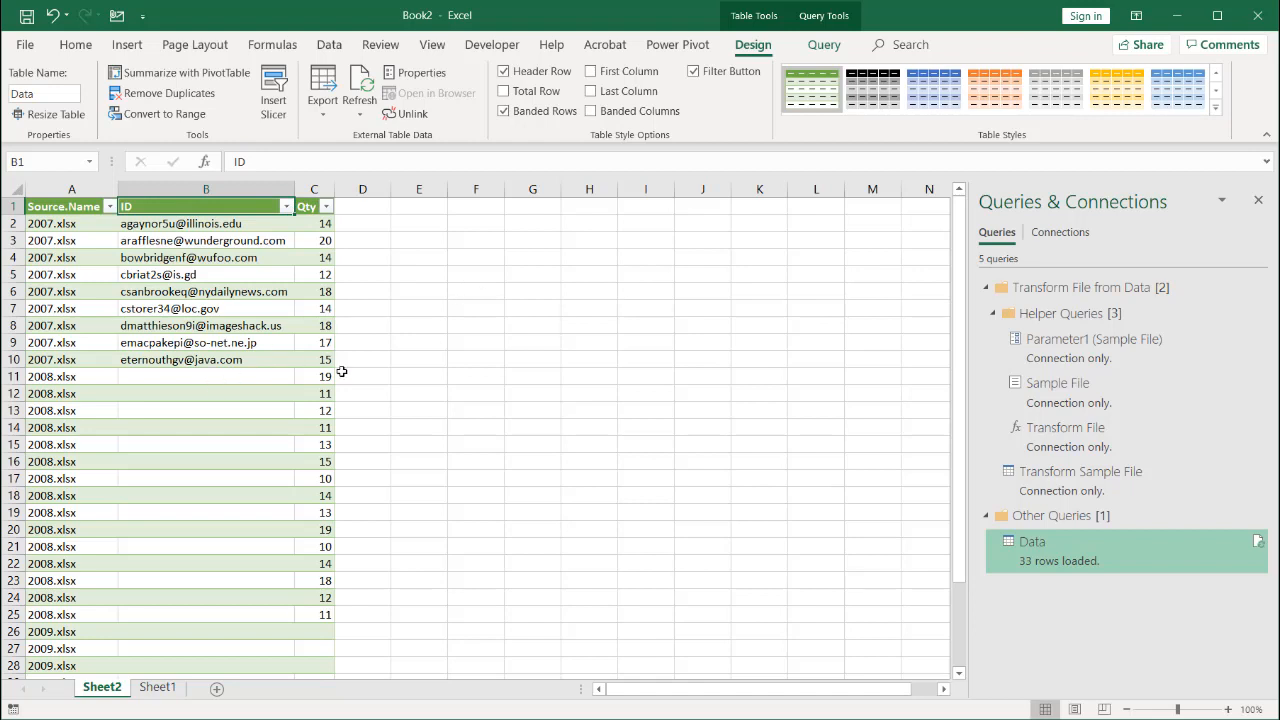
{"action": "double_click", "coordinate": [1061, 549]}
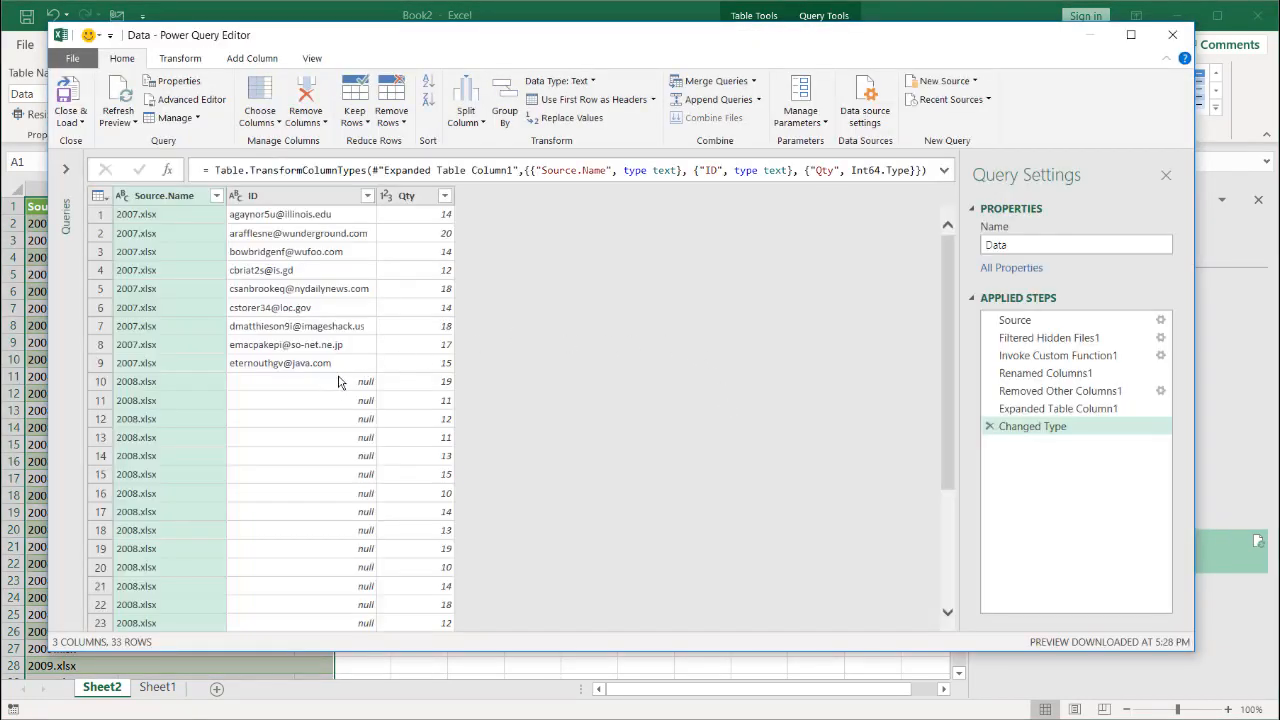
{"action": "left_click", "coordinate": [1010, 408]}
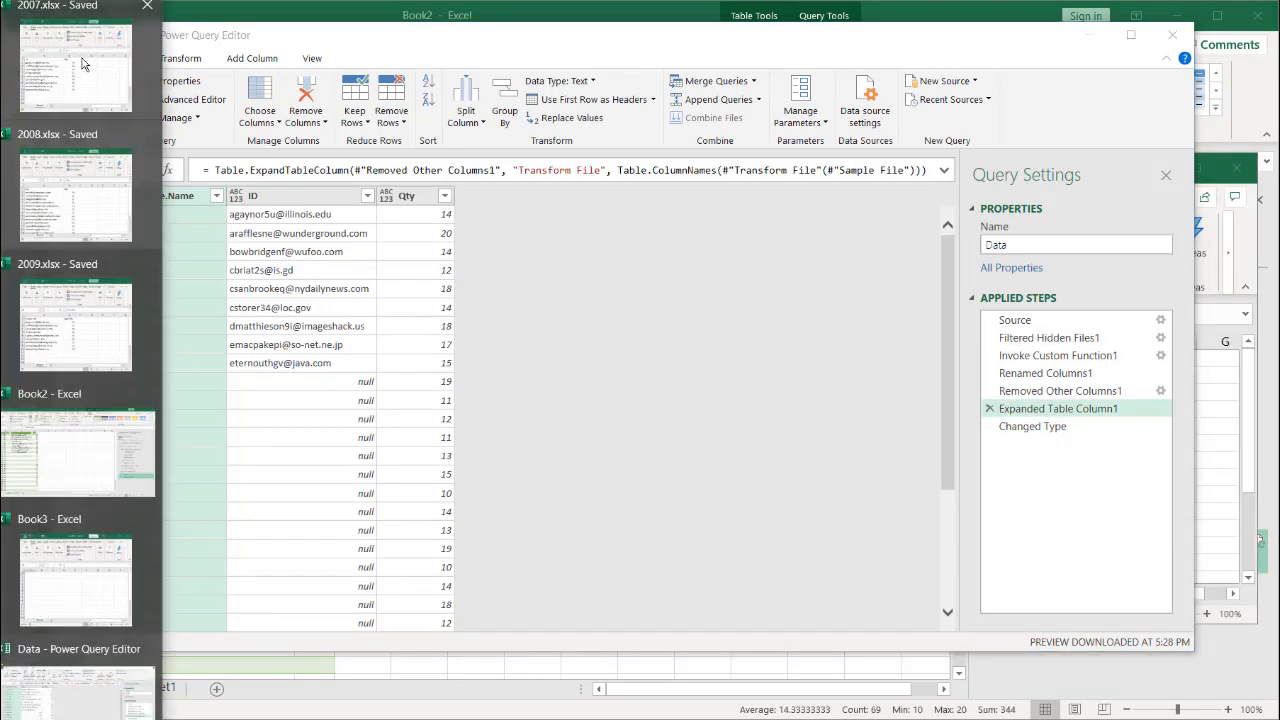
Compare the column headers in the 2007.xlsx, 2008.xlsx and 2009.xlsx workbooks, and return to the Data query in the Power Query Editor
{"action": "left_click", "coordinate": [55, 88]}
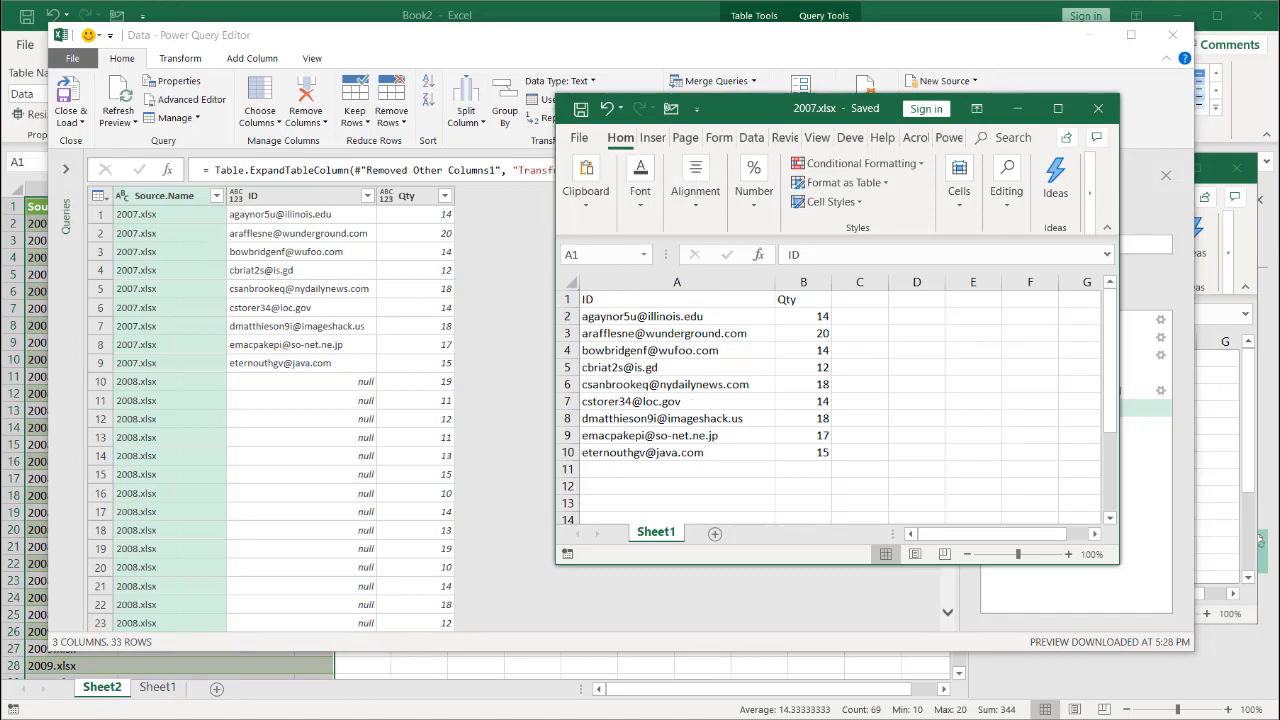
{"action": "left_click", "coordinate": [125, 205]}
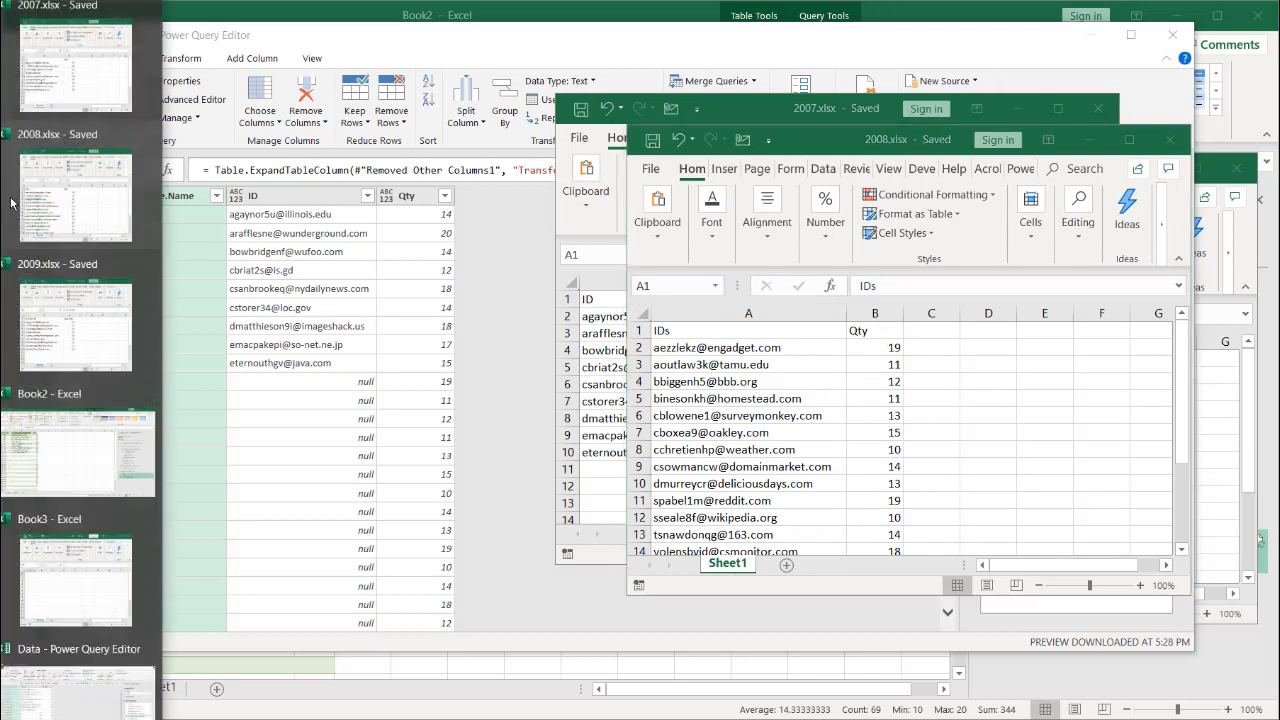
{"action": "left_click", "coordinate": [148, 266]}
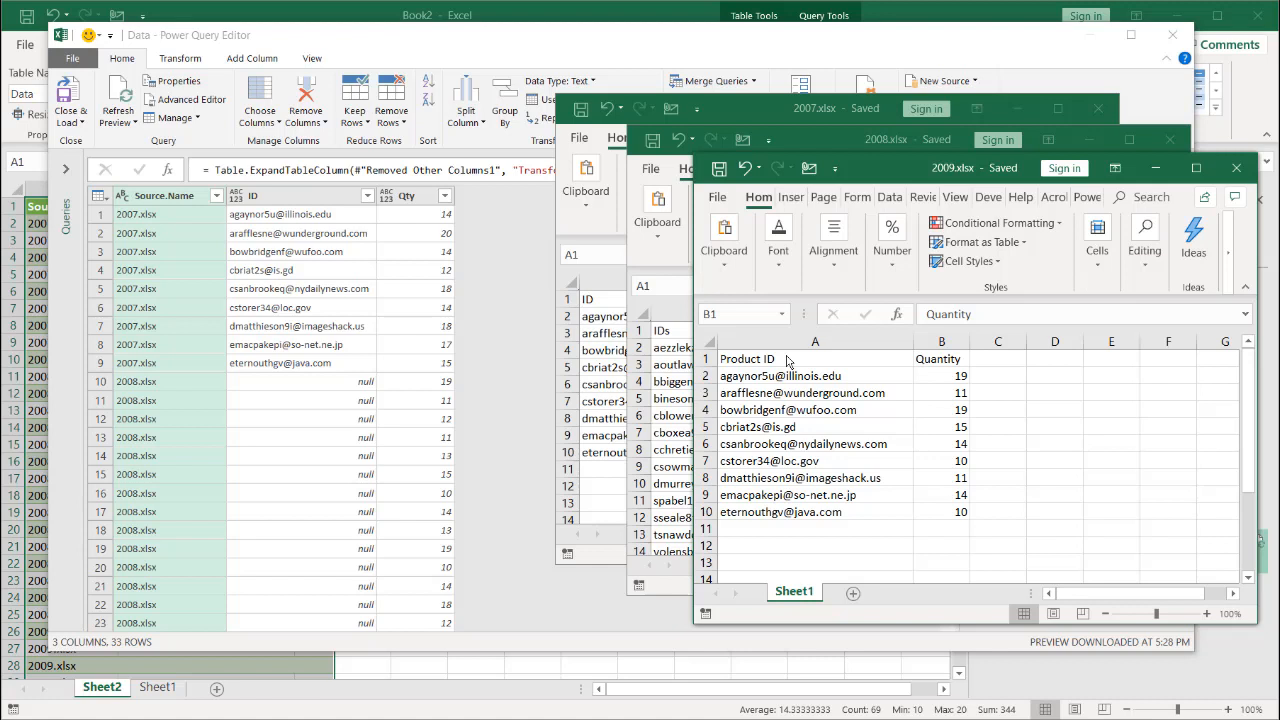
{"action": "left_click", "coordinate": [522, 306]}
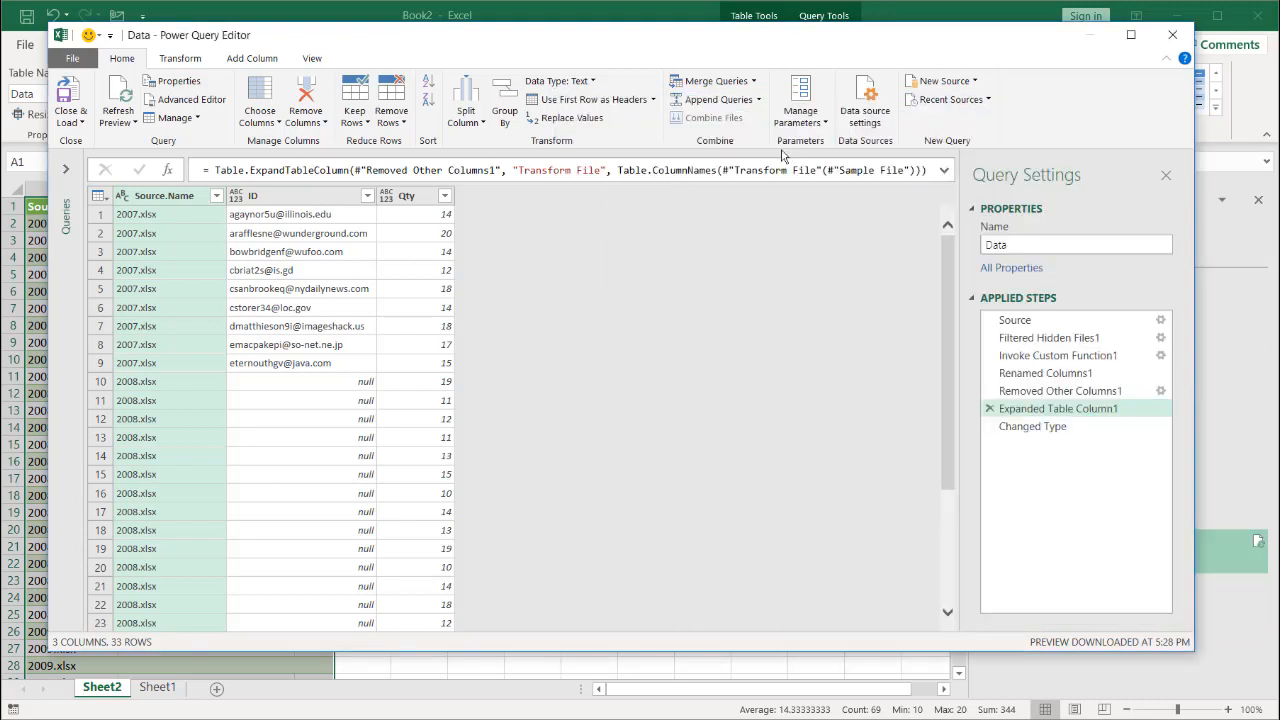
Delete the Promoted Headers step from the Transform Sample File query
{"action": "left_click", "coordinate": [64, 172]}
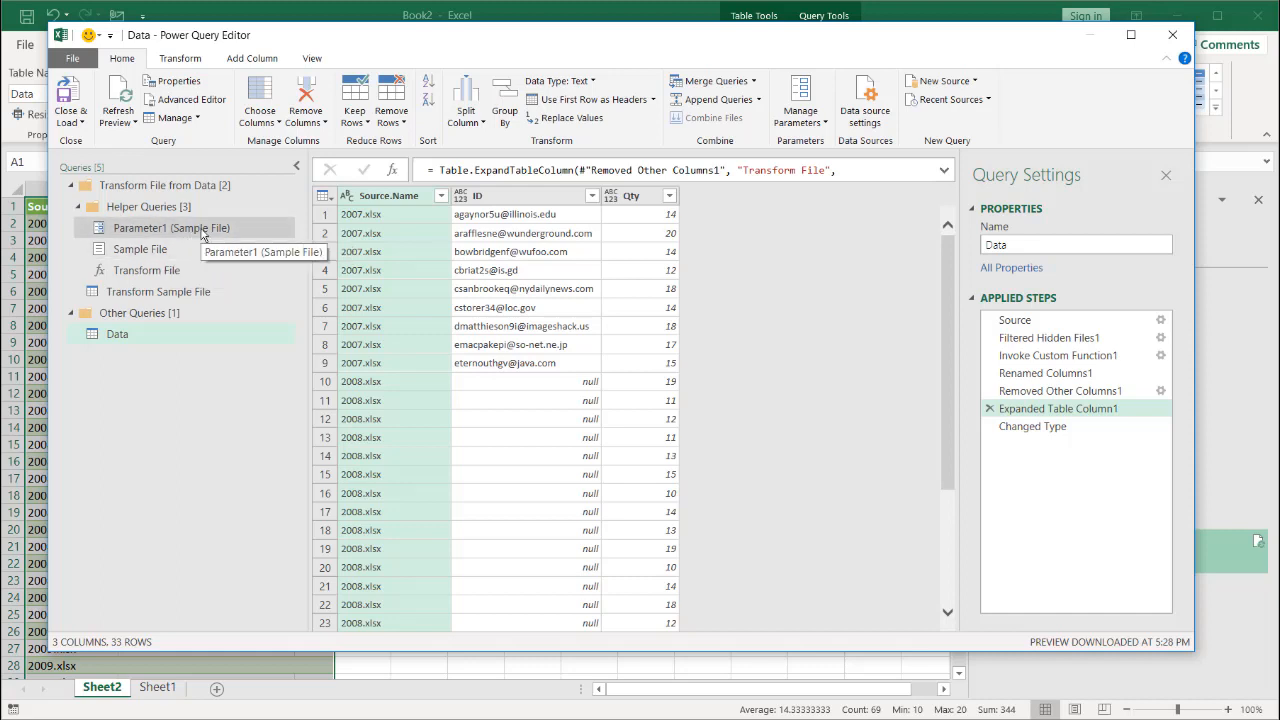
{"action": "left_click", "coordinate": [230, 292]}
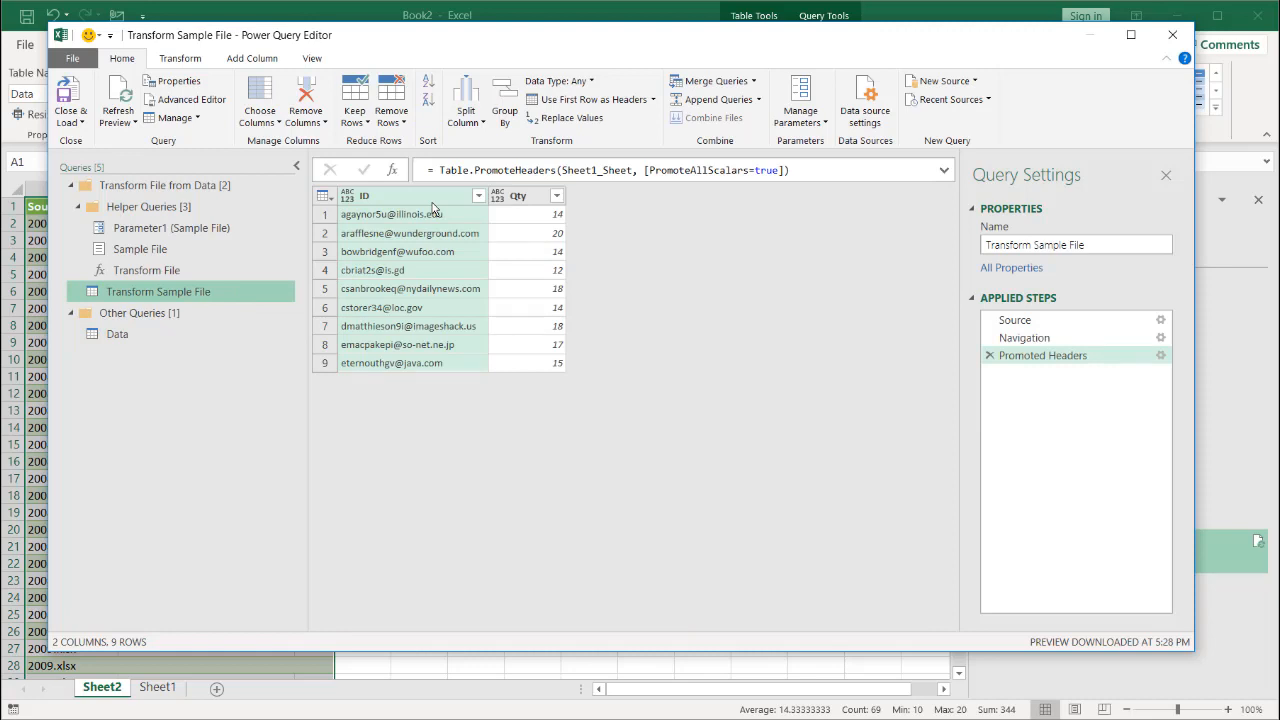
{"action": "left_click", "coordinate": [116, 337]}
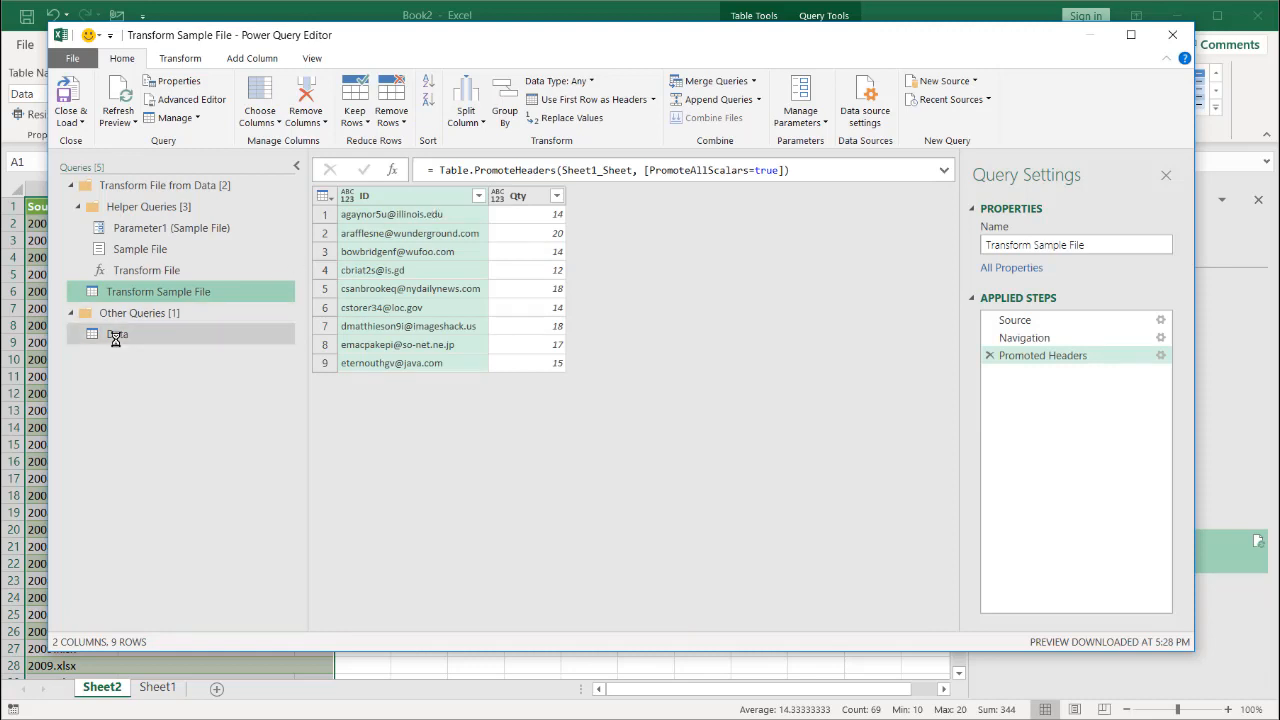
{"action": "left_click", "coordinate": [157, 296]}
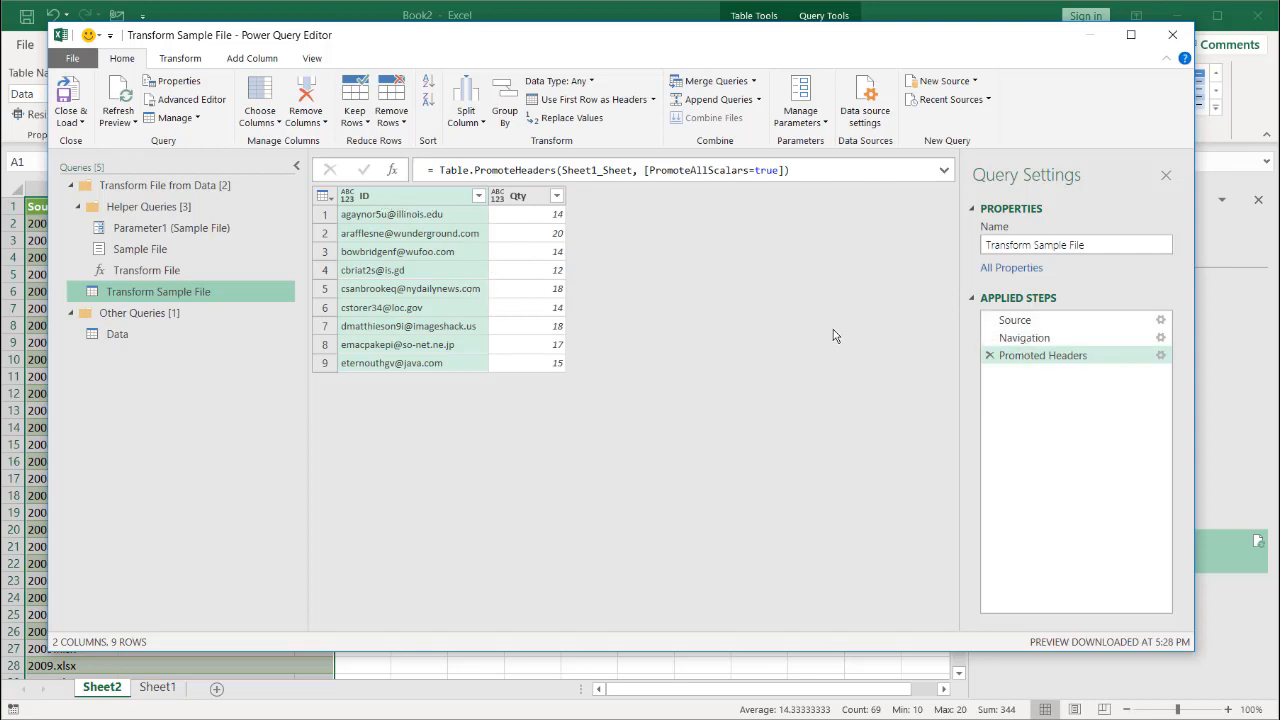
{"action": "left_click", "coordinate": [989, 355]}
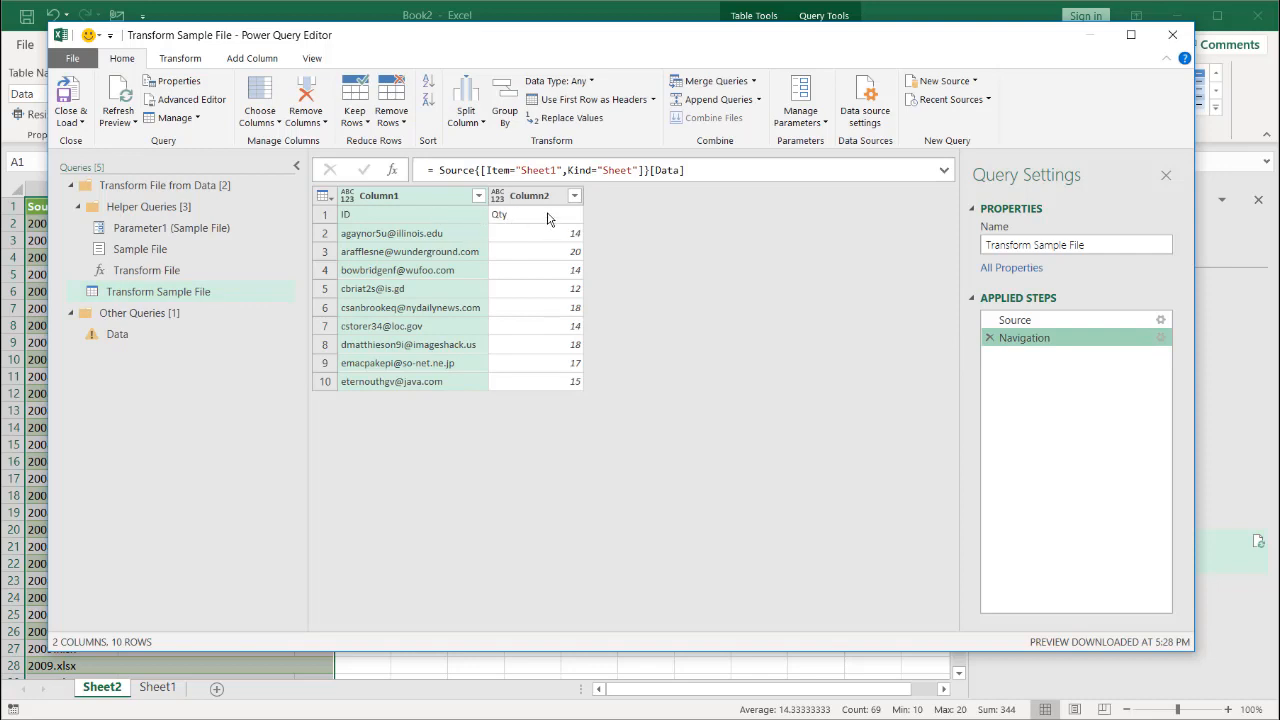
Add an index column starting from 0 to the Transform Sample File query
{"action": "left_click", "coordinate": [248, 60]}
{"action": "left_click", "coordinate": [289, 100]}
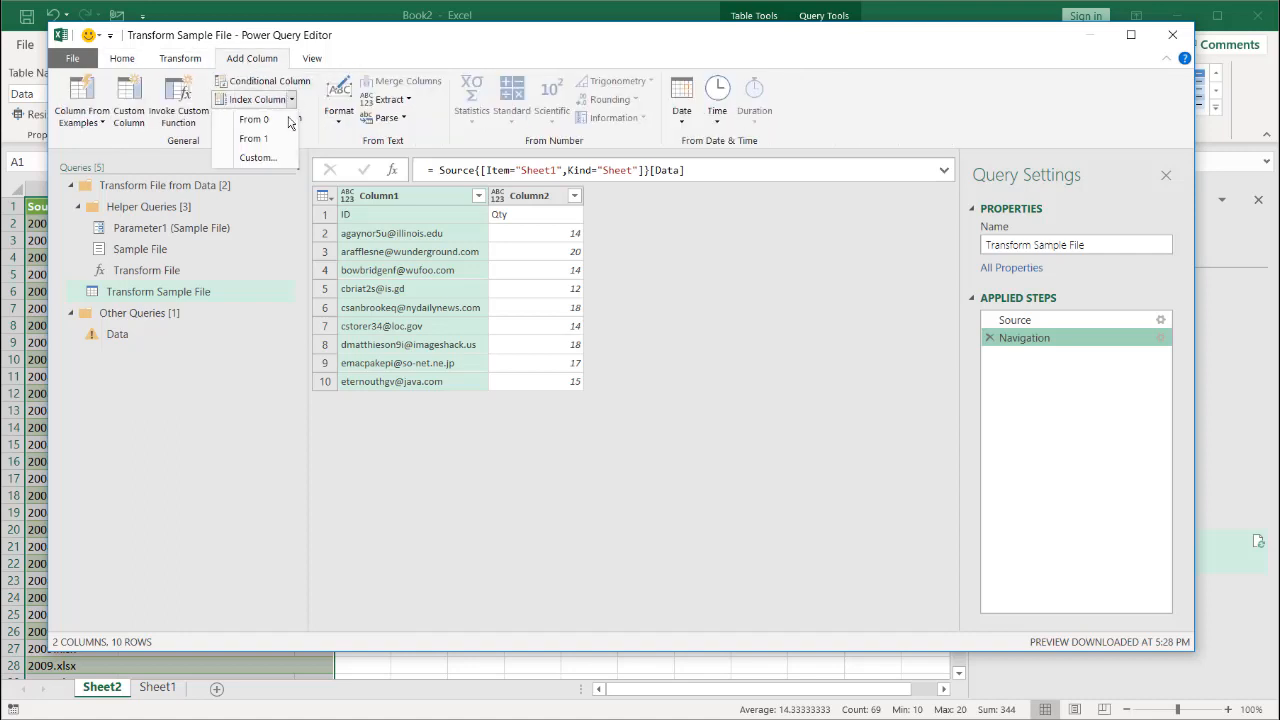
{"action": "left_click", "coordinate": [286, 119]}
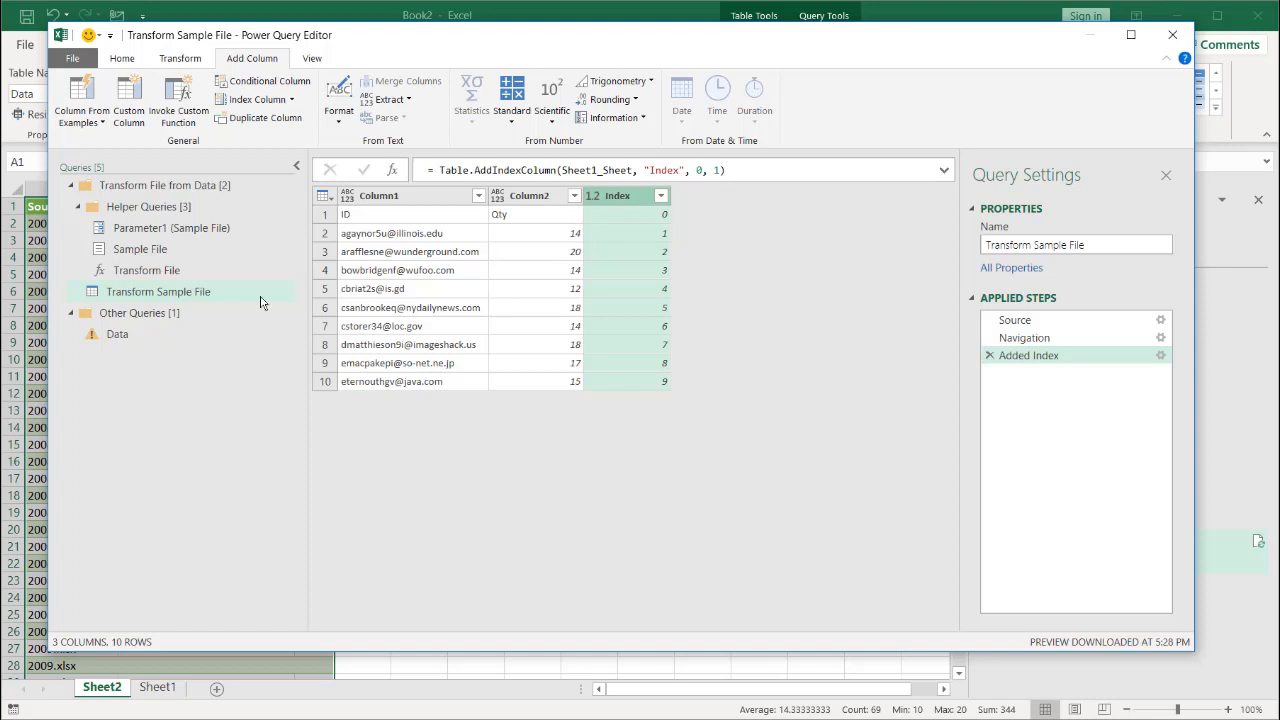
Delete the Changed Type step from the Data query
{"action": "left_click", "coordinate": [145, 337]}
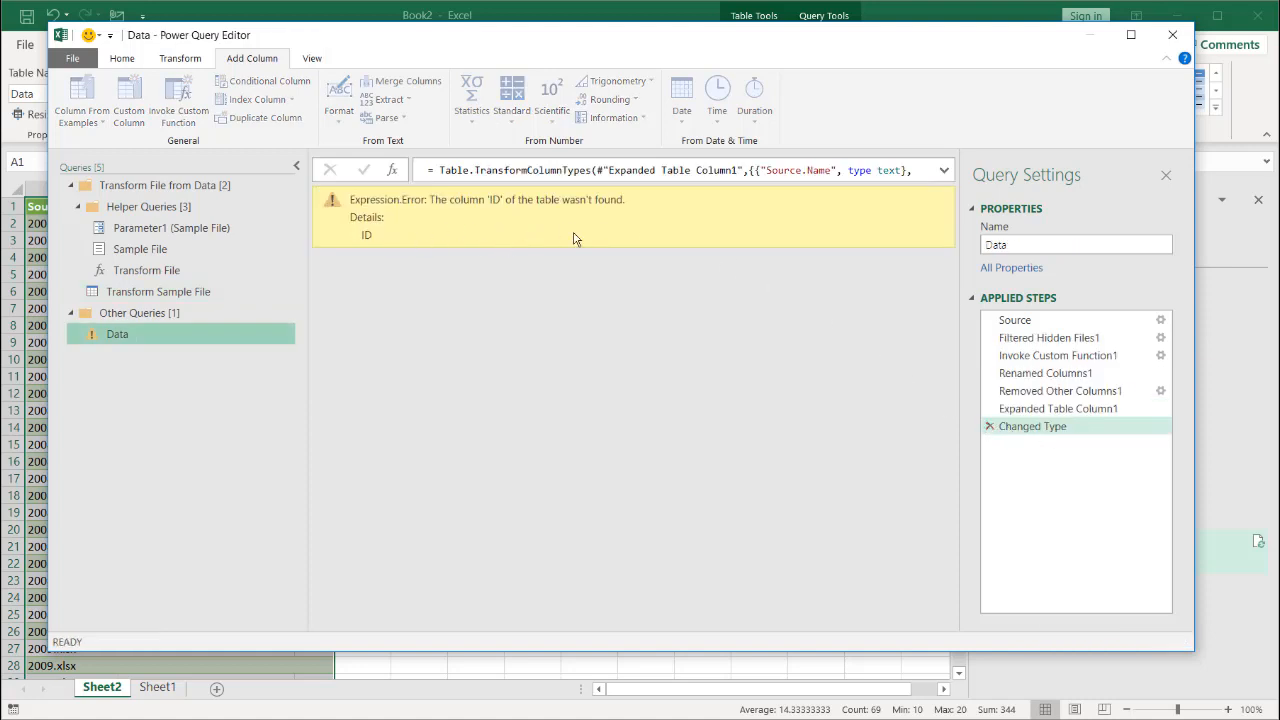
{"action": "left_click", "coordinate": [990, 428]}
{"action": "left_click", "coordinate": [990, 428]}
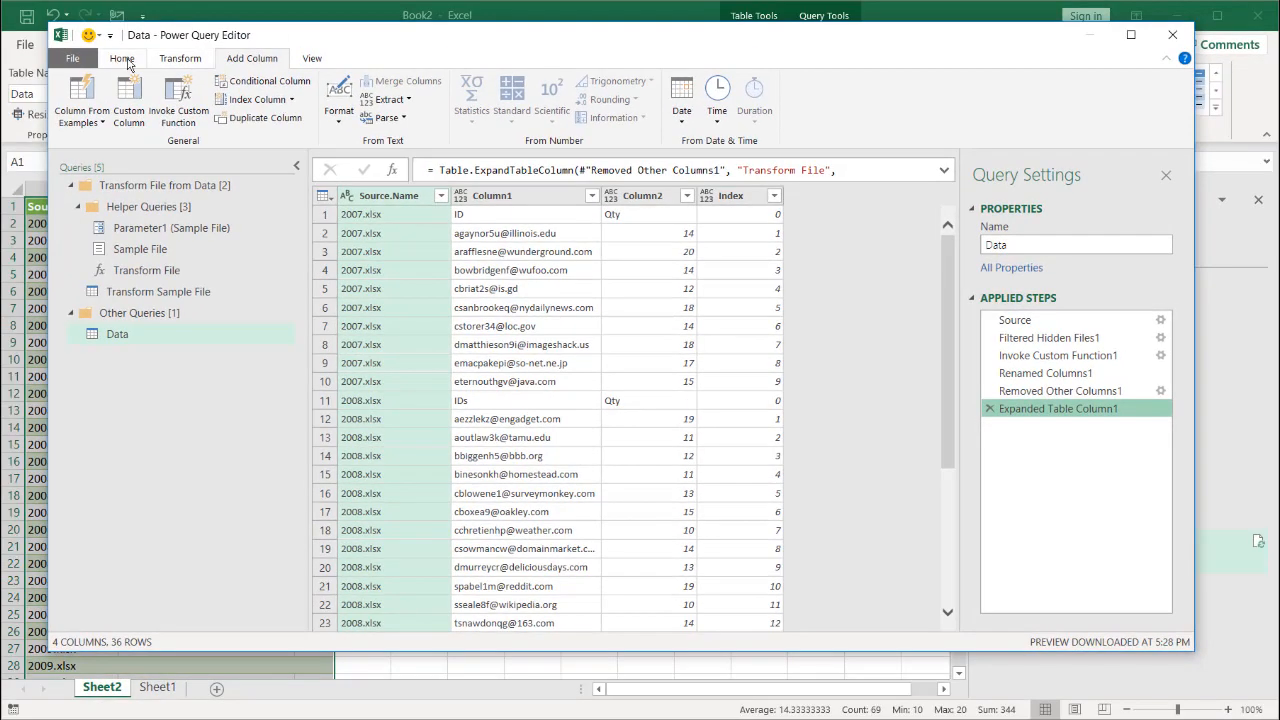
Use the first row as headers in the Data query and check the combined rows for leftover header rows from the other files
{"action": "left_click", "coordinate": [122, 58]}
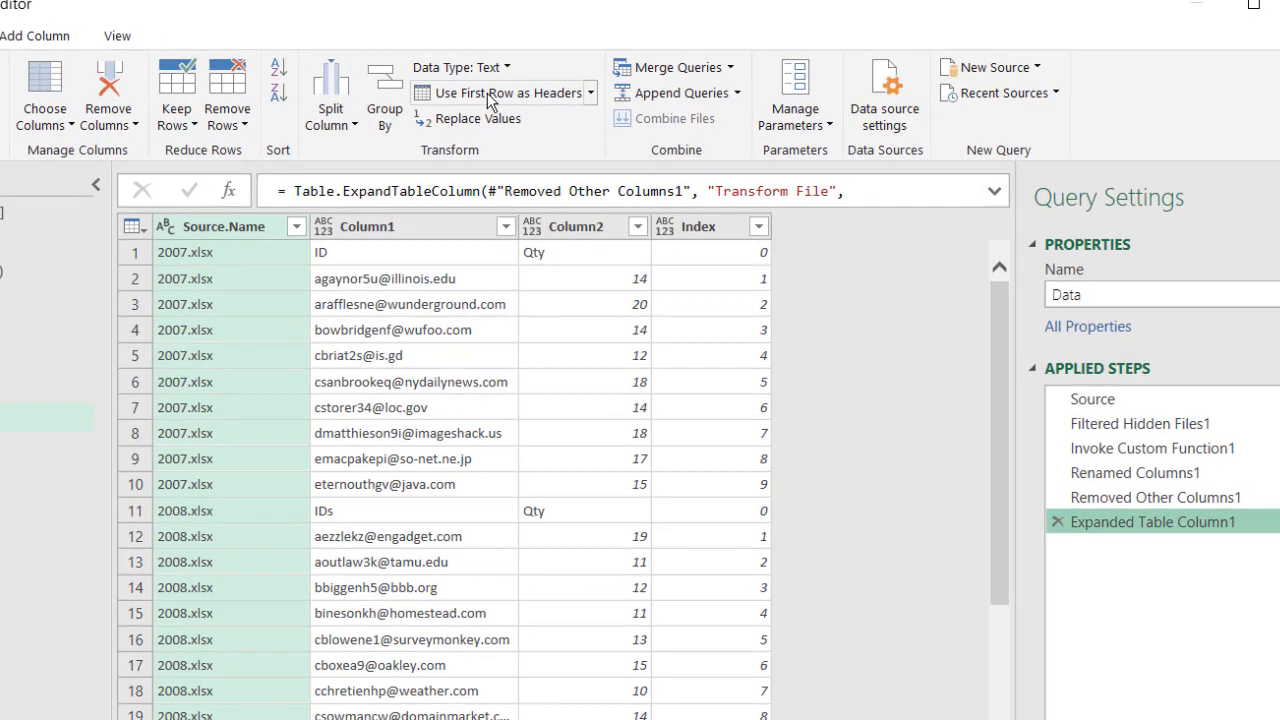
{"action": "left_click", "coordinate": [500, 93]}
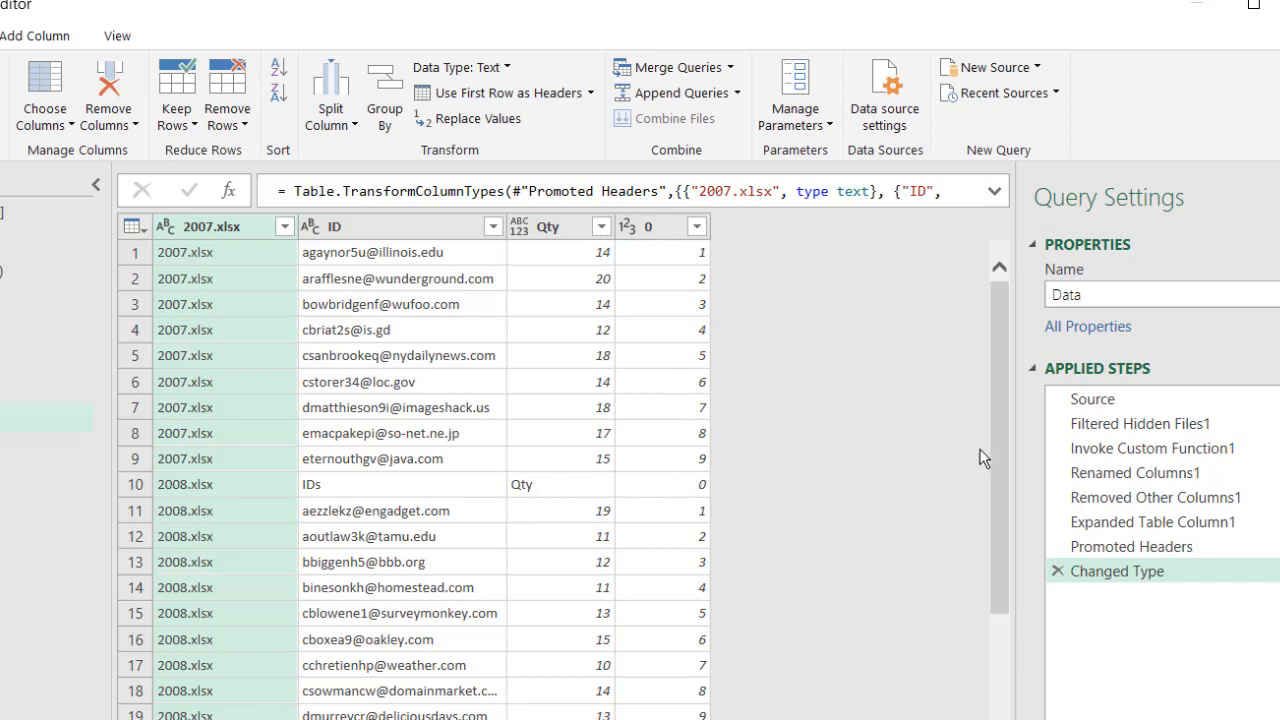
{"action": "left_click_drag", "start_coordinate": [995, 449], "coordinate": [956, 625]}
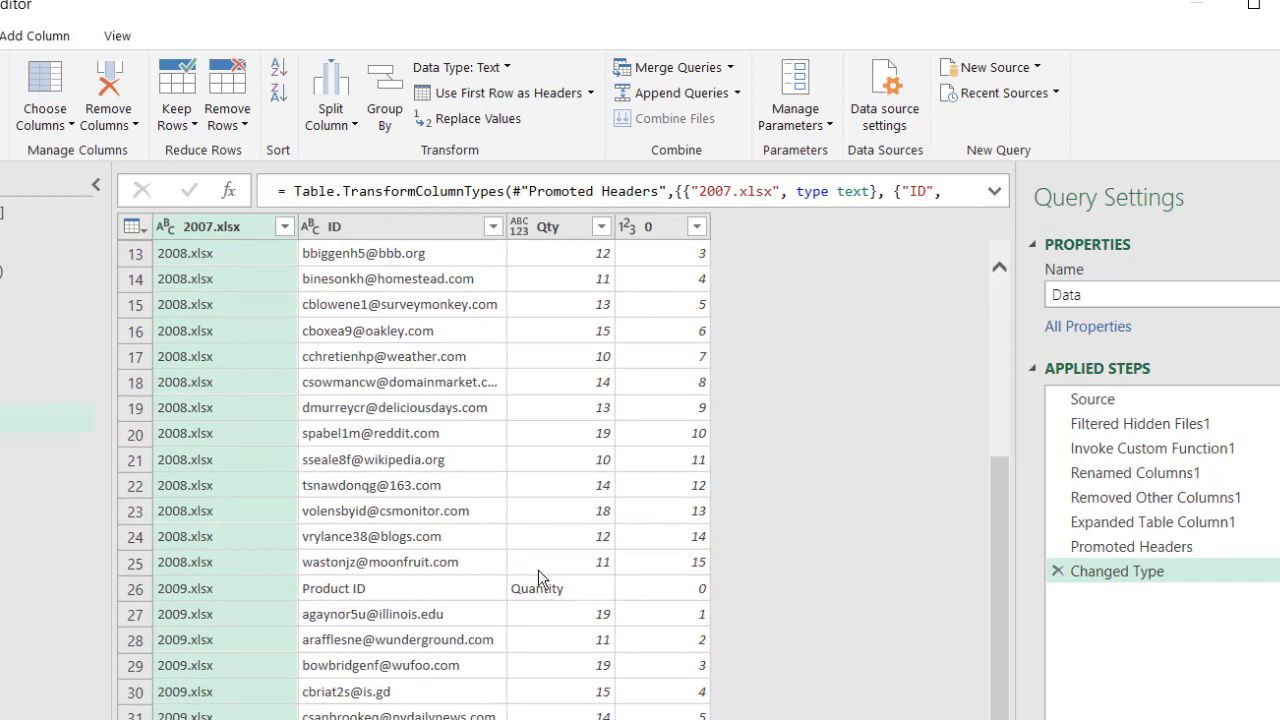
{"action": "left_click_drag", "start_coordinate": [999, 592], "coordinate": [929, 306]}
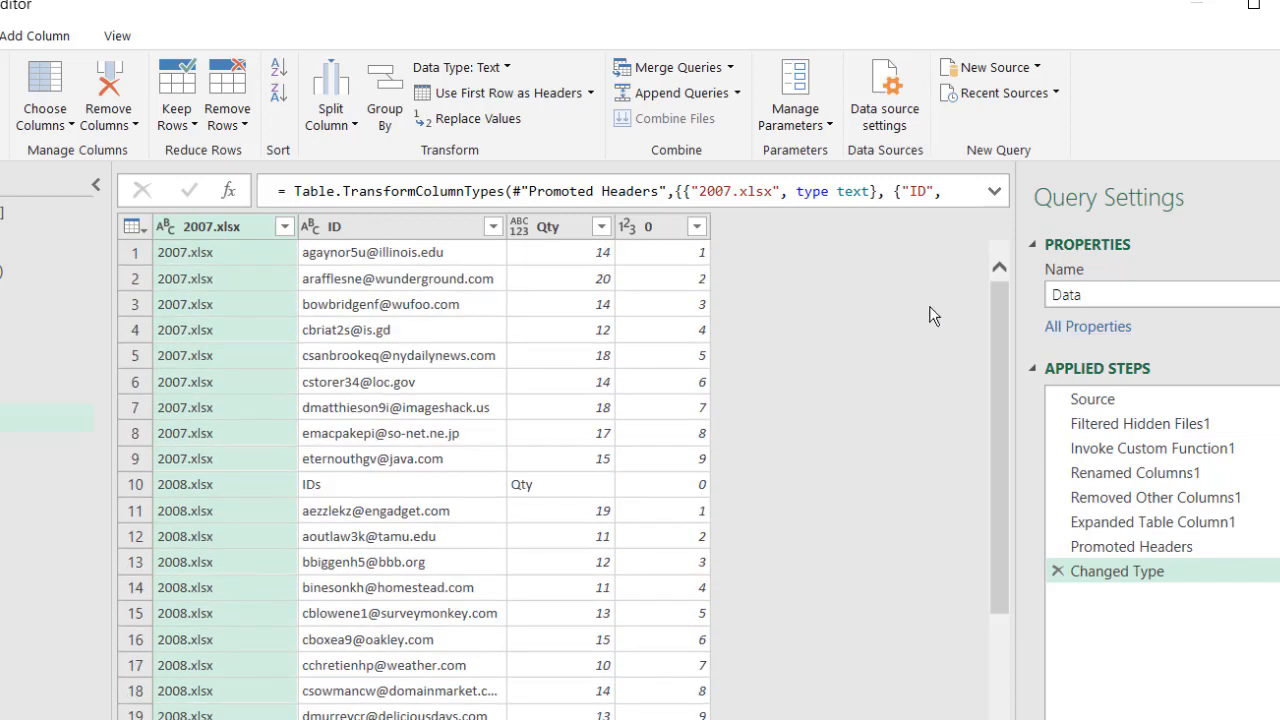
Filter the index column, headed 0, to exclude rows with the value 0
{"action": "left_click", "coordinate": [697, 227]}
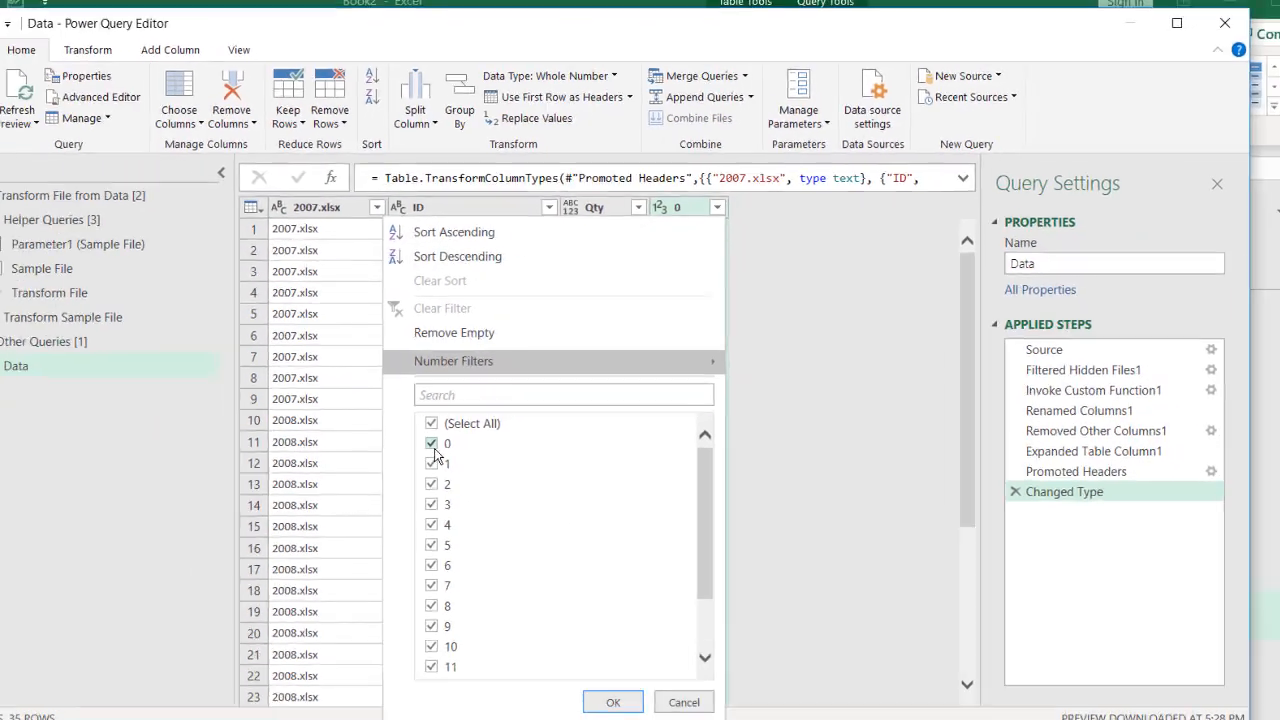
{"action": "left_click", "coordinate": [432, 446]}
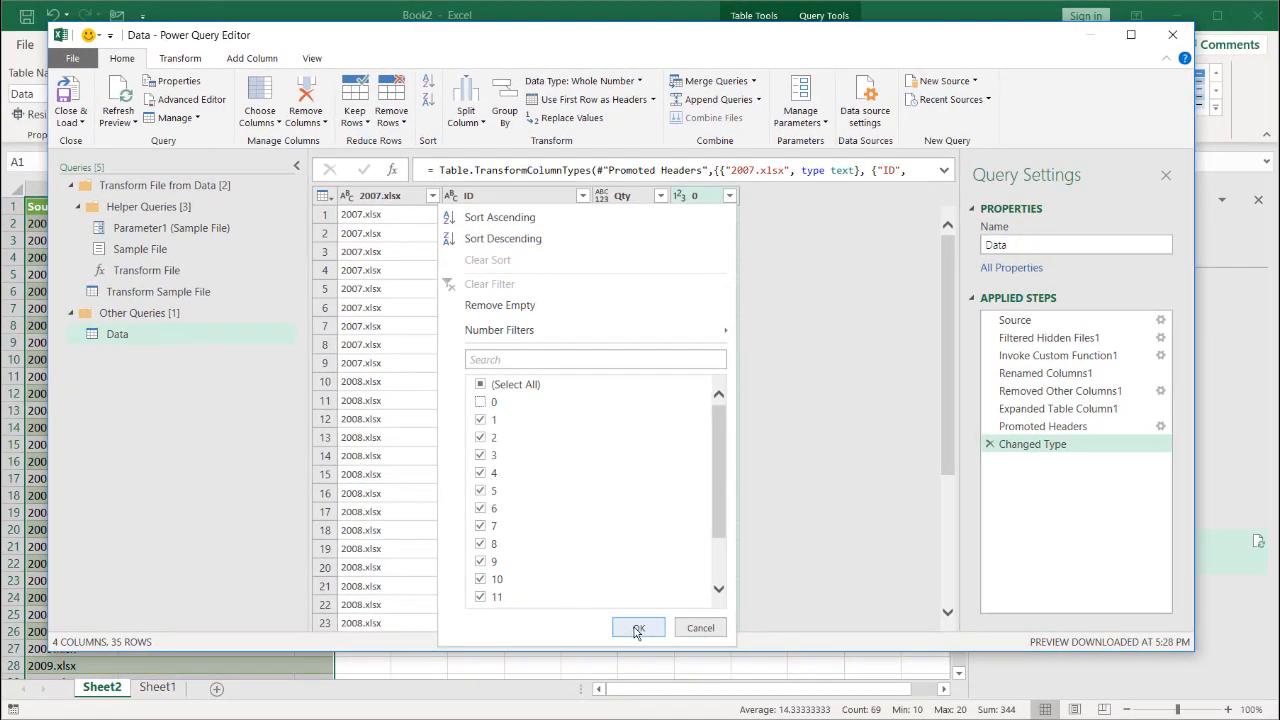
{"action": "left_click", "coordinate": [636, 628]}
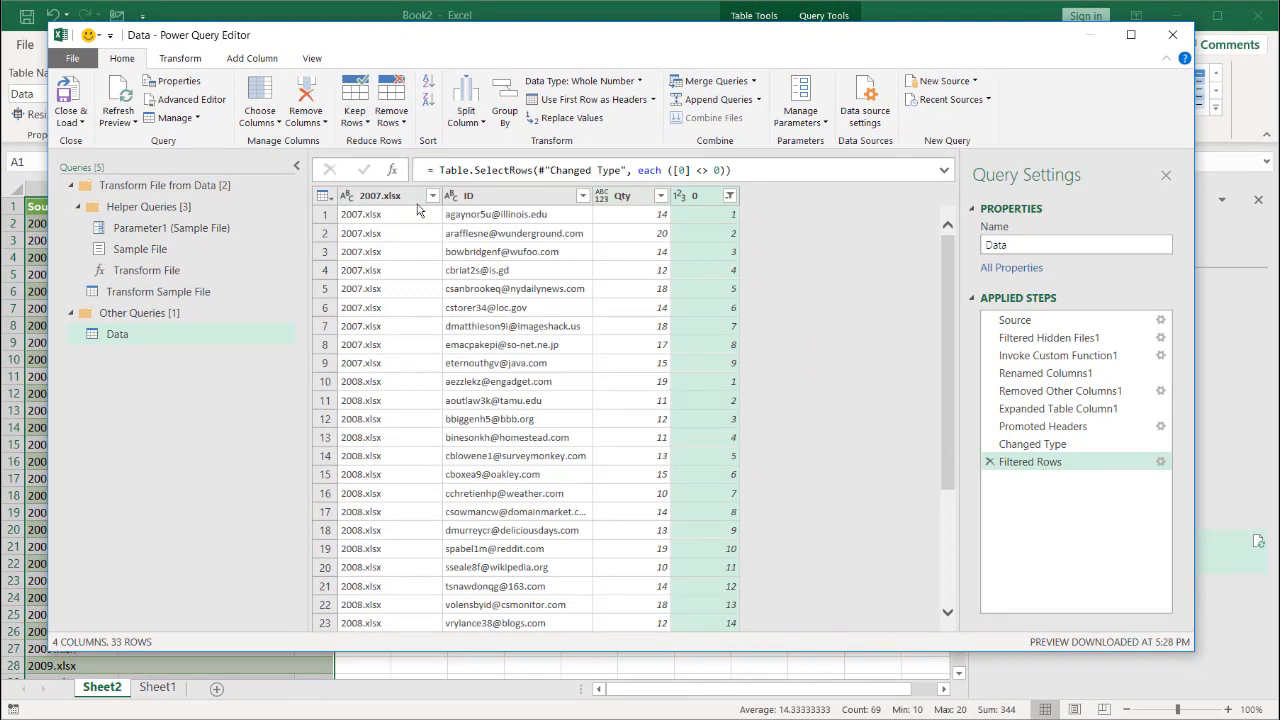
Remove the 2007.xlsx and 0 columns from the Data query
{"action": "left_click", "coordinate": [381, 196]}
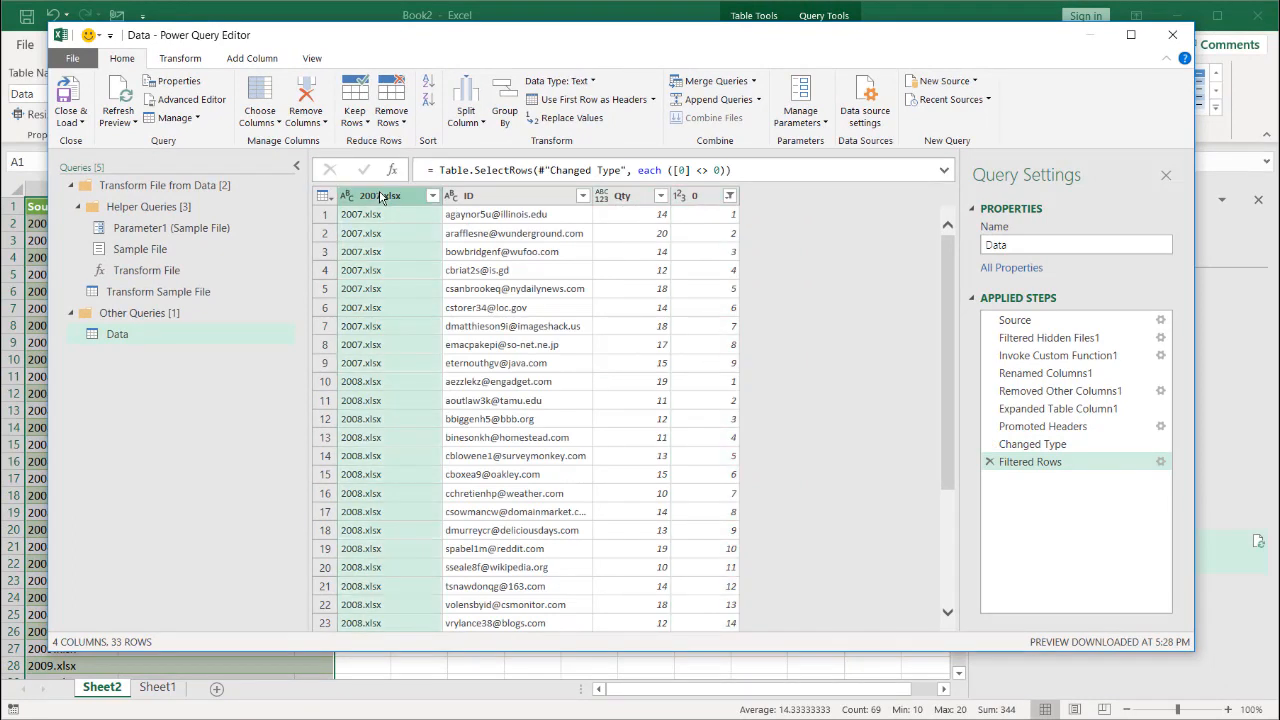
{"action": "left_click", "coordinate": [707, 196], "text": "ctrl"}
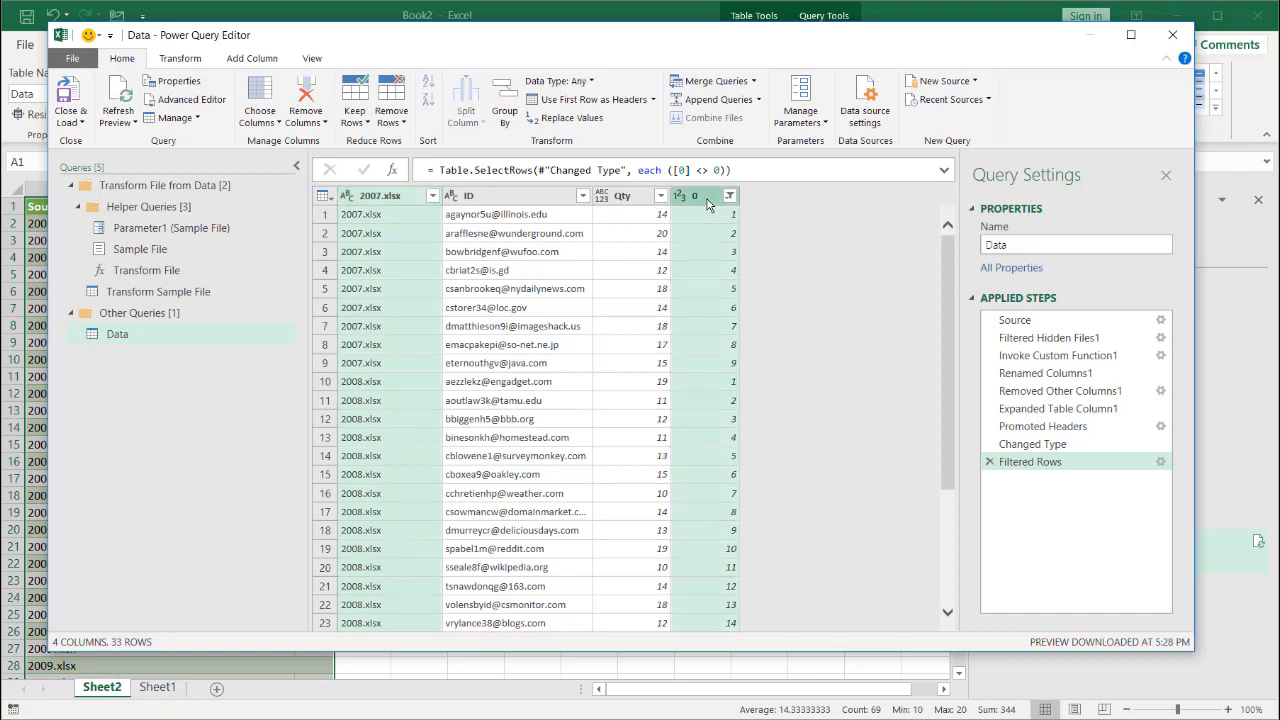
{"action": "right_click", "coordinate": [707, 198]}
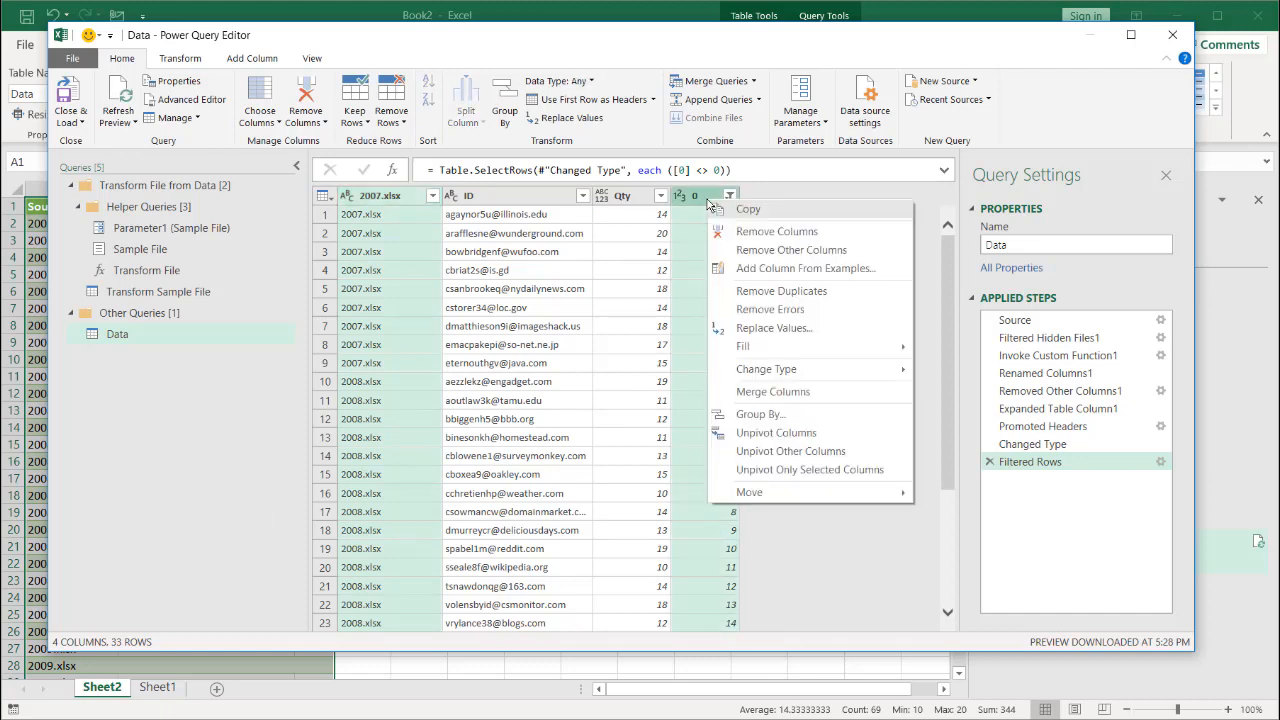
{"action": "left_click", "coordinate": [766, 237]}
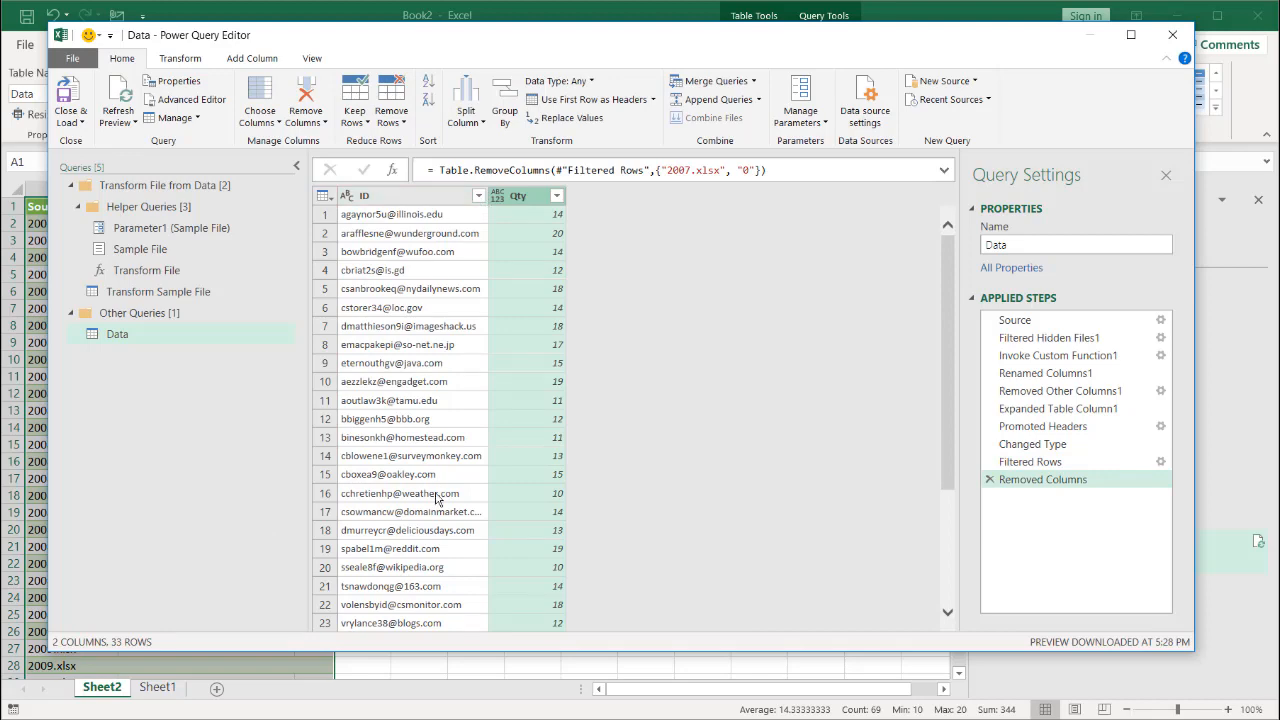
Close the query editor, load the Data query into the worksheet, and select the table's ID and Qty headers
{"action": "left_click", "coordinate": [72, 100]}
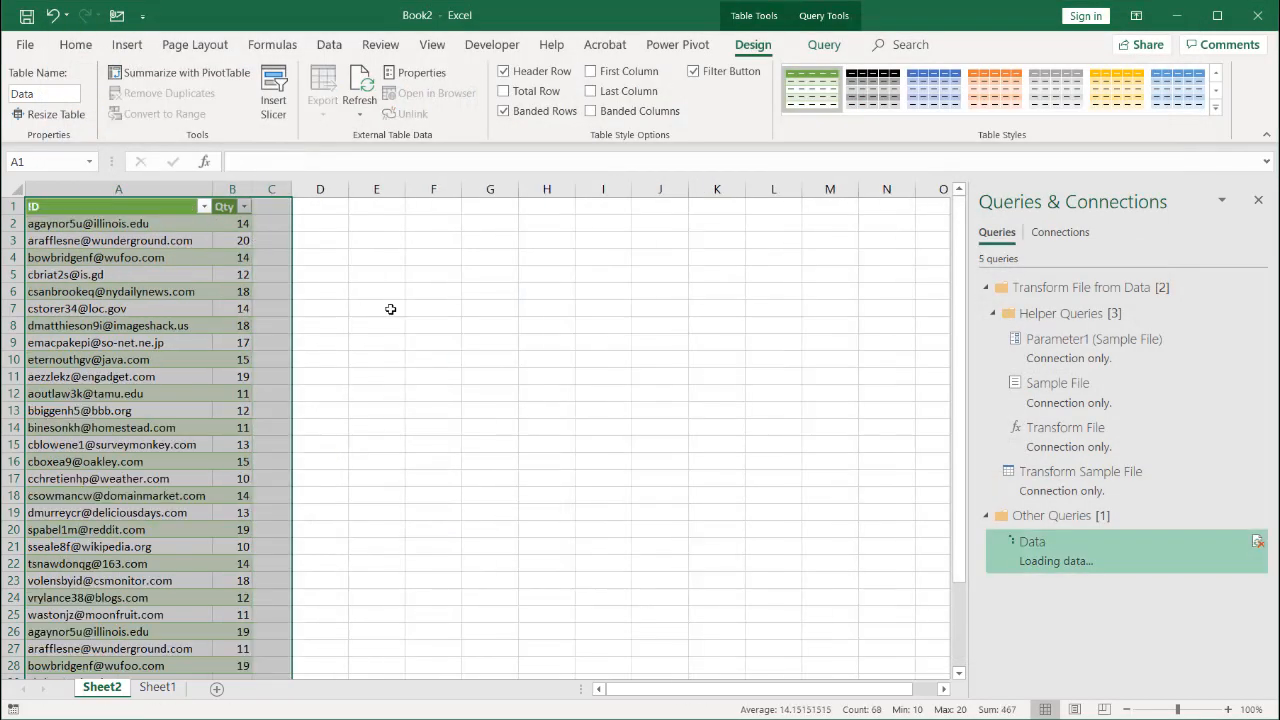
{"action": "left_click", "coordinate": [188, 272]}
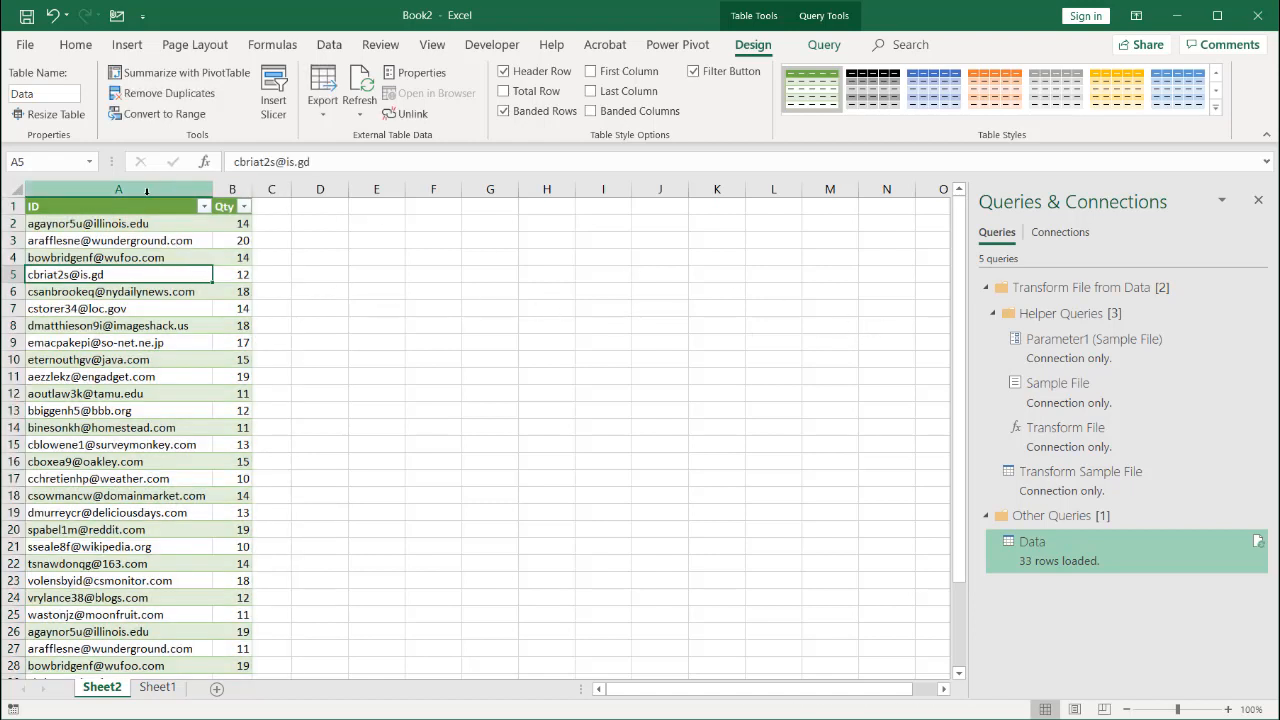
{"action": "left_click_drag", "start_coordinate": [140, 206], "coordinate": [213, 206]}
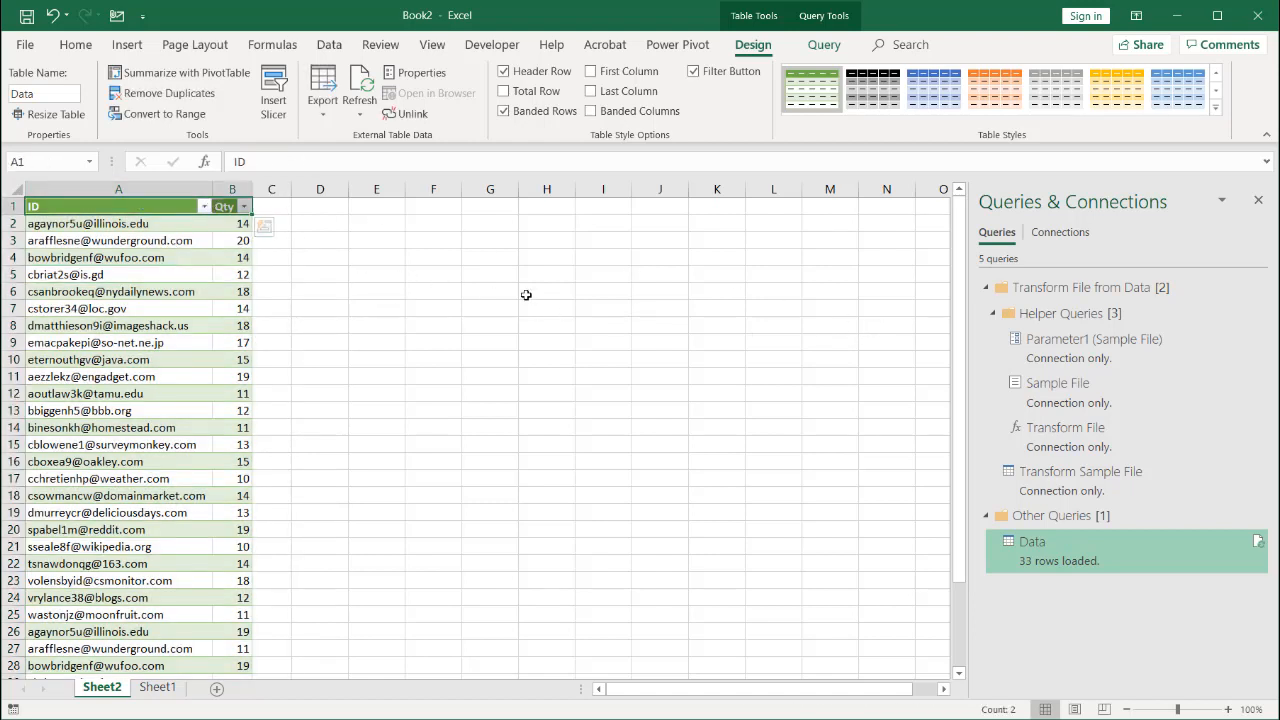